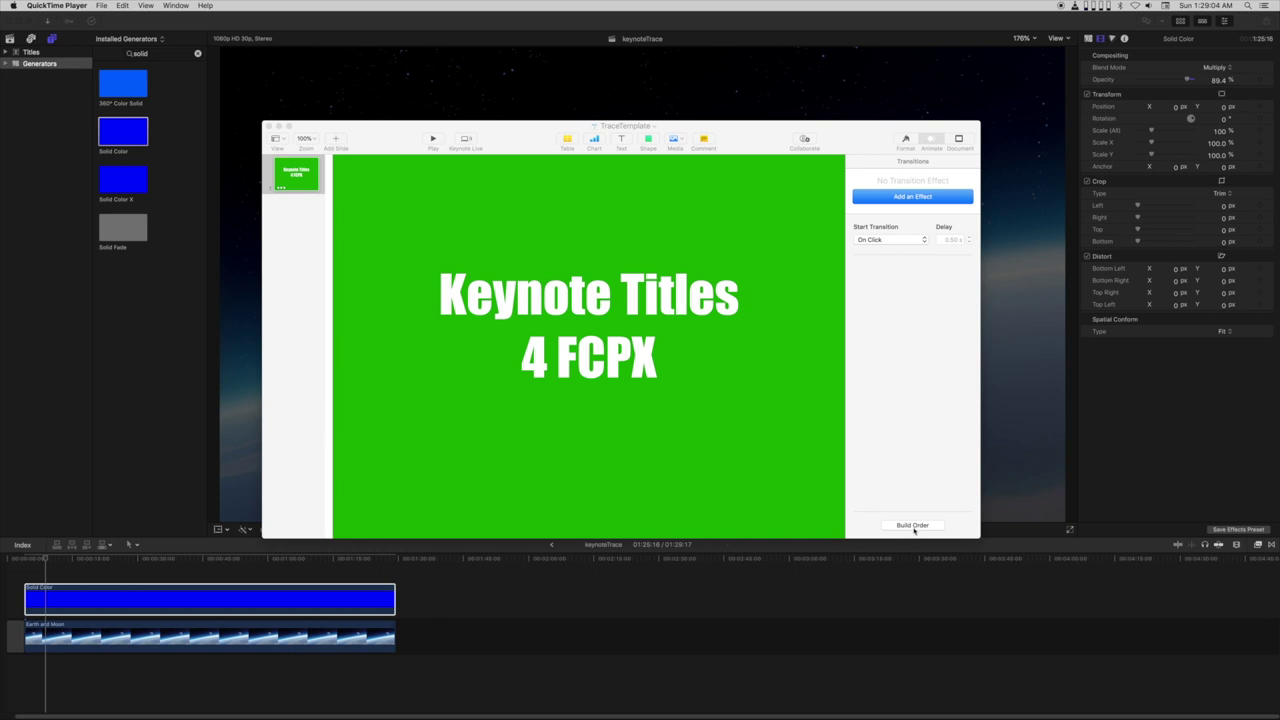
Step: Preview the title slide's animated builds from the Build Order window
click(913, 527)
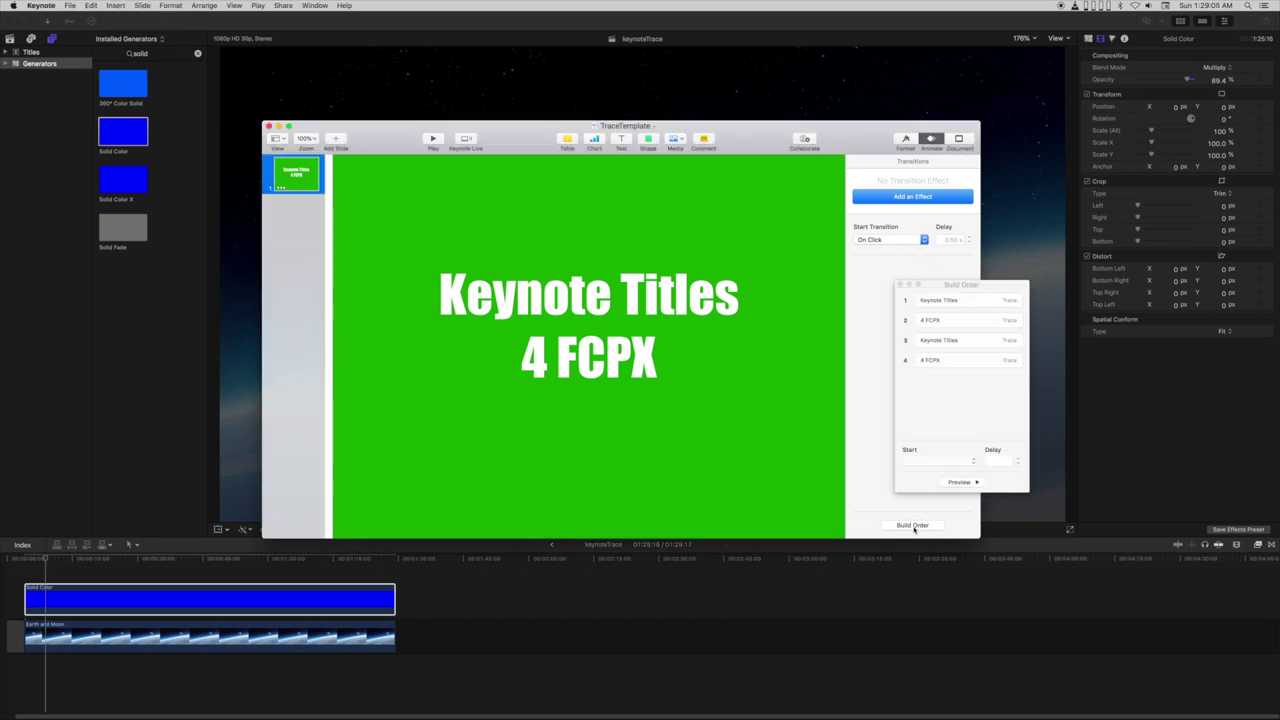
click(959, 482)
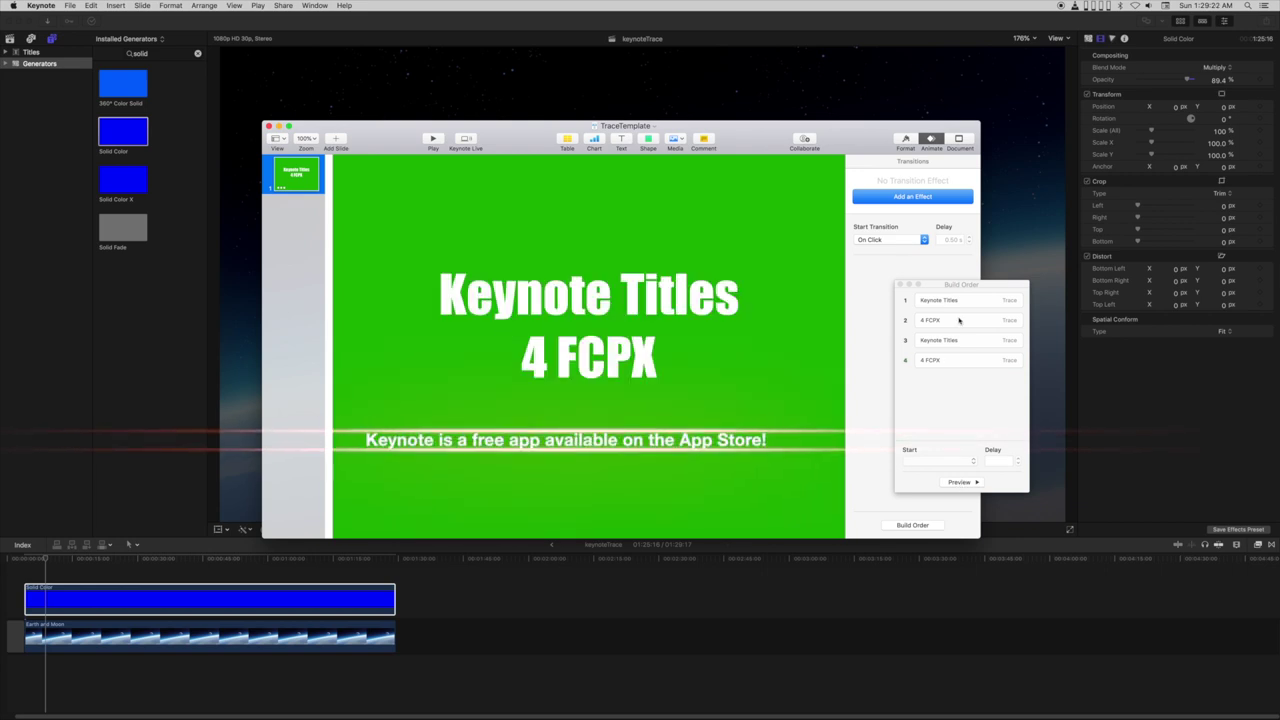
click(68, 6)
Step: Create a new Wide (16:9) presentation using the Black theme
click(75, 21)
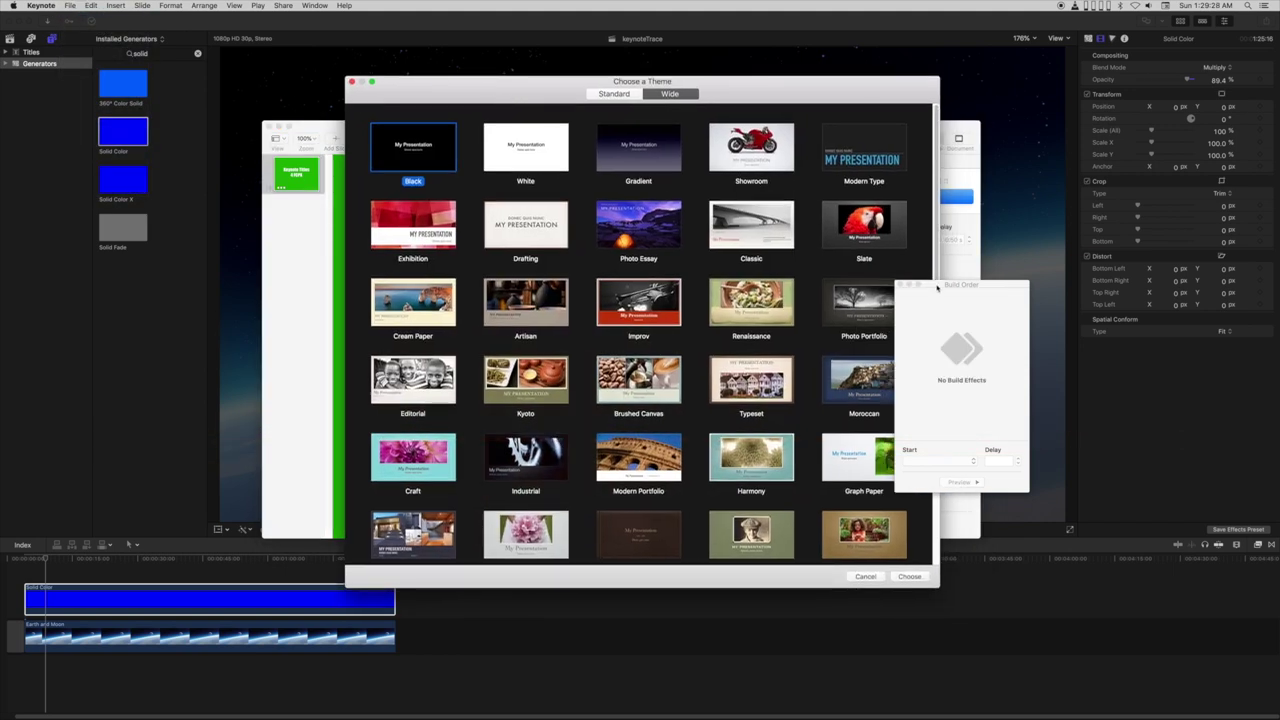
drag(937, 287, 996, 292)
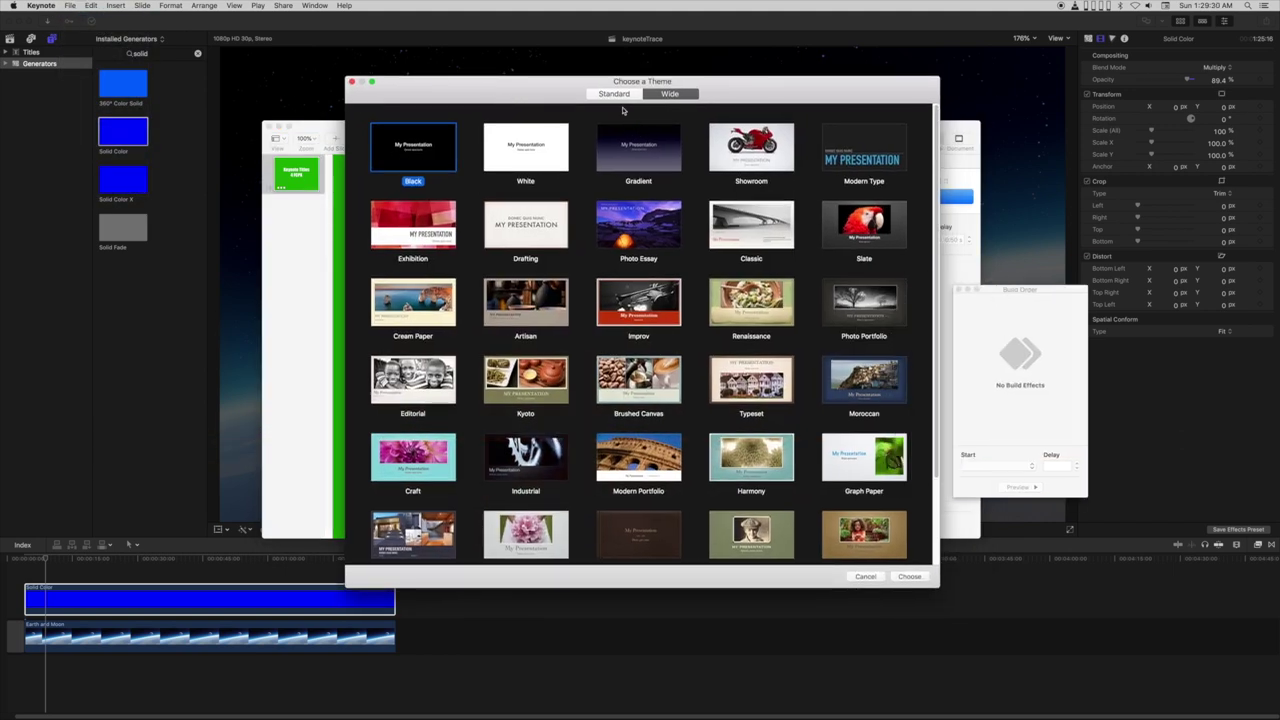
click(616, 94)
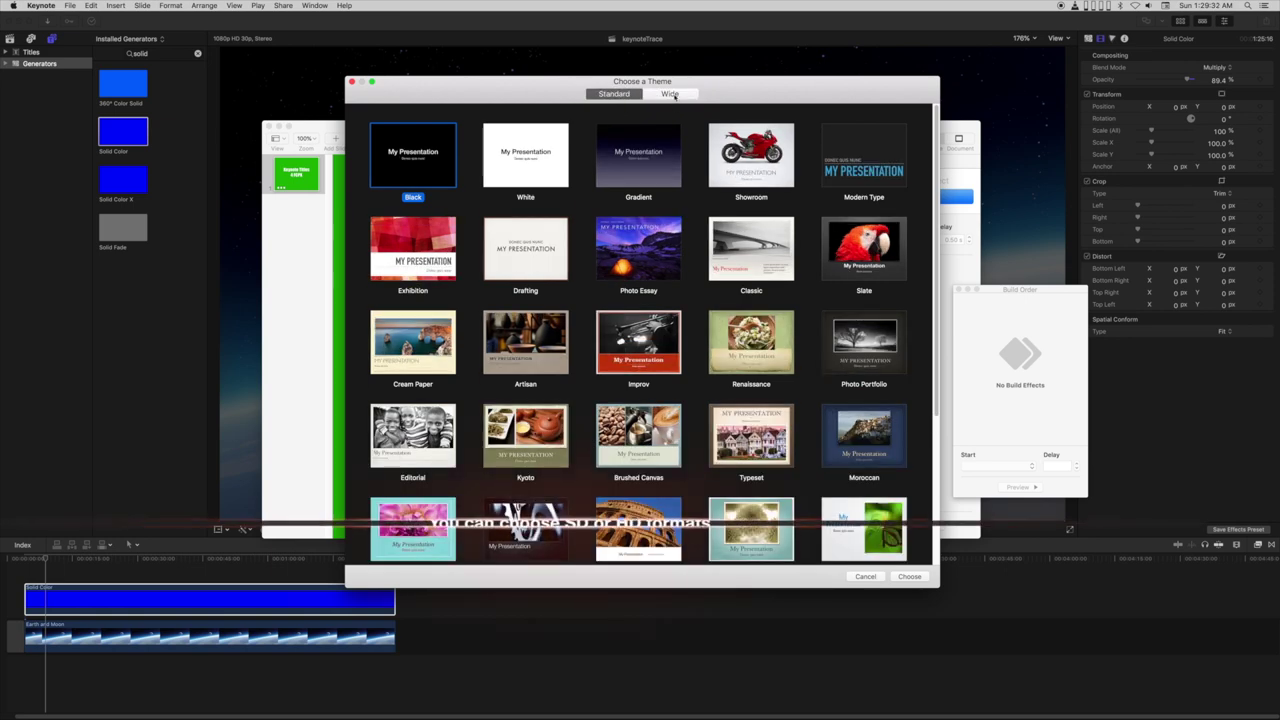
click(670, 94)
double_click(428, 145)
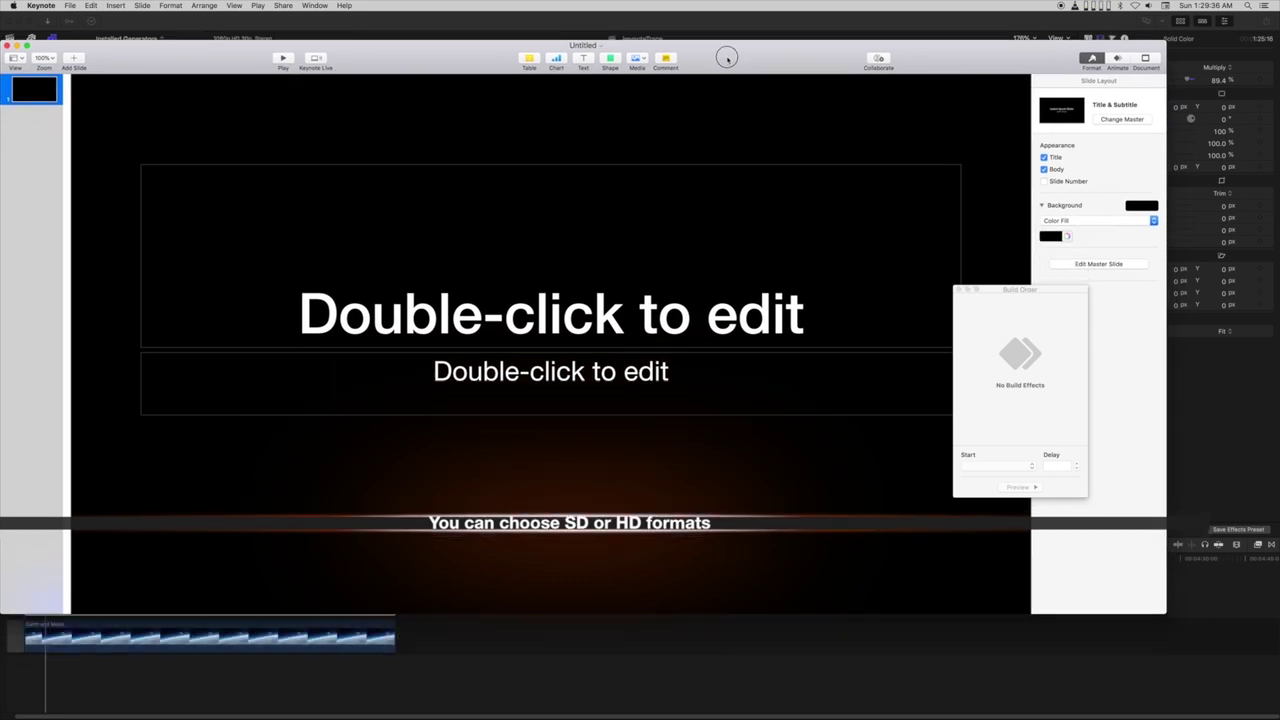
Step: Delete the subtitle text box from the slide
drag(1003, 291, 1141, 355)
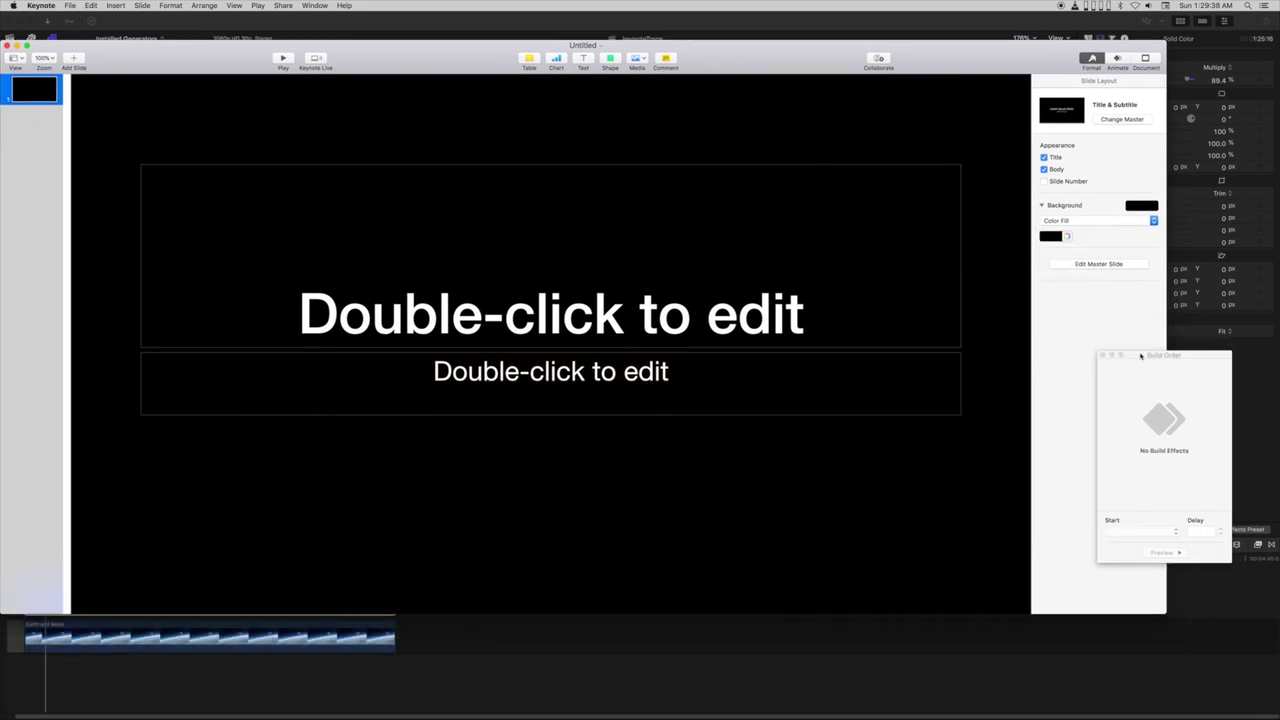
click(546, 377)
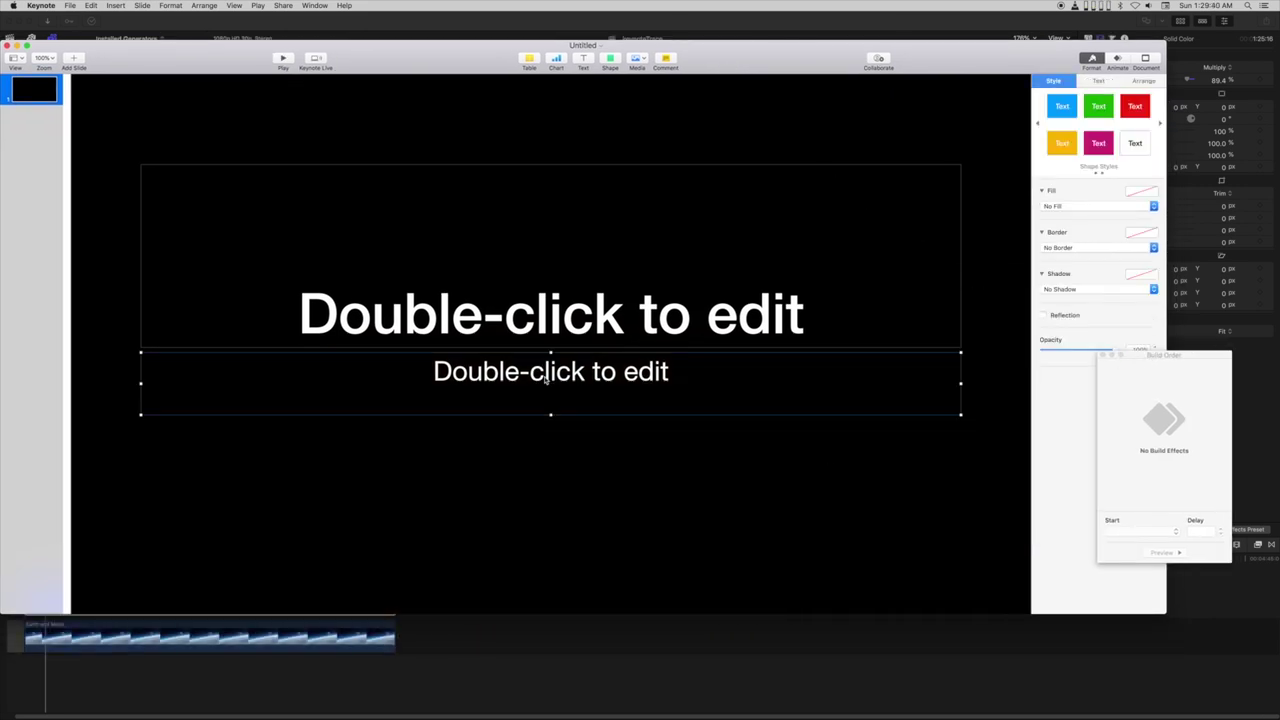
key(Delete)
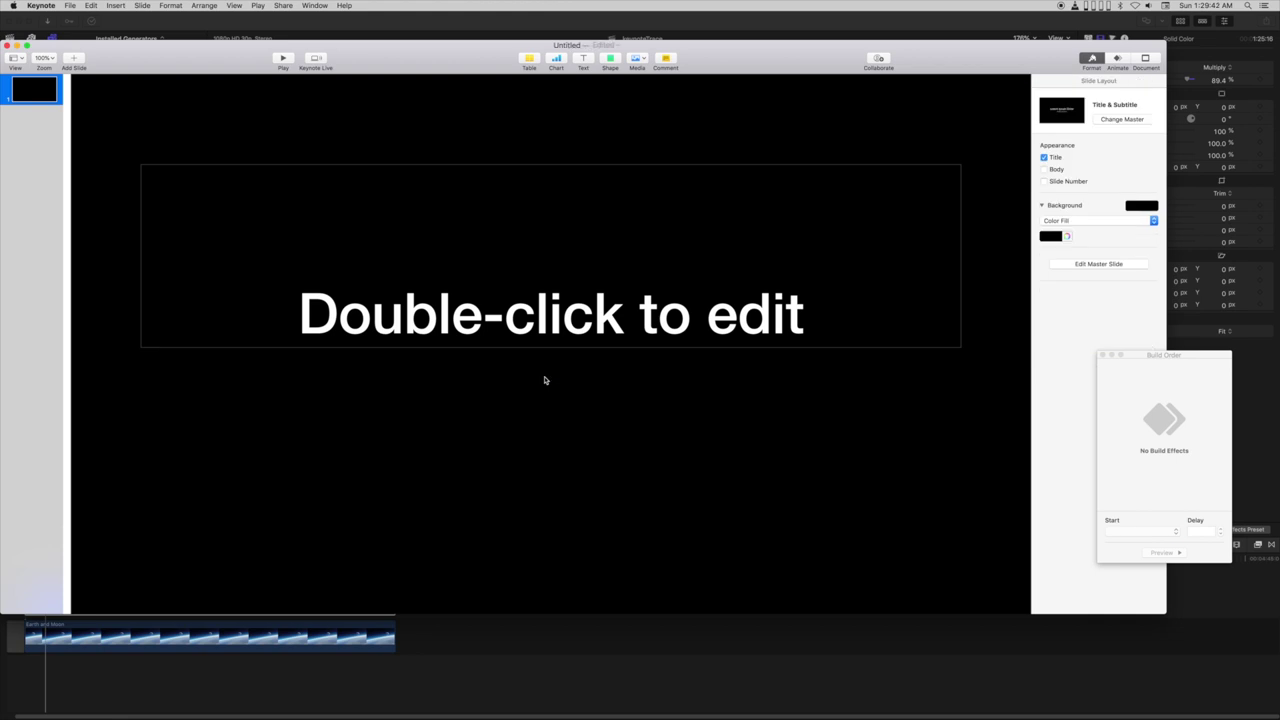
Step: Change the title text to 'Type your title' and close the Build Order panel
double_click(552, 320)
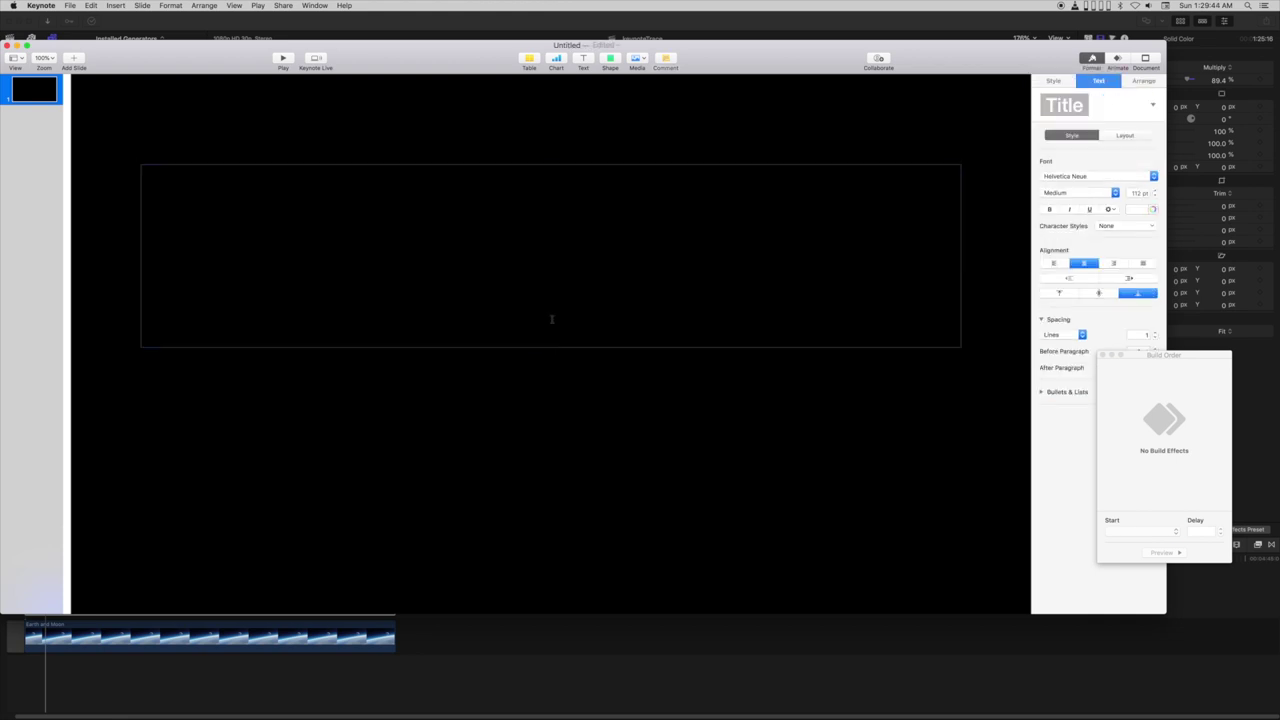
text(Typ)
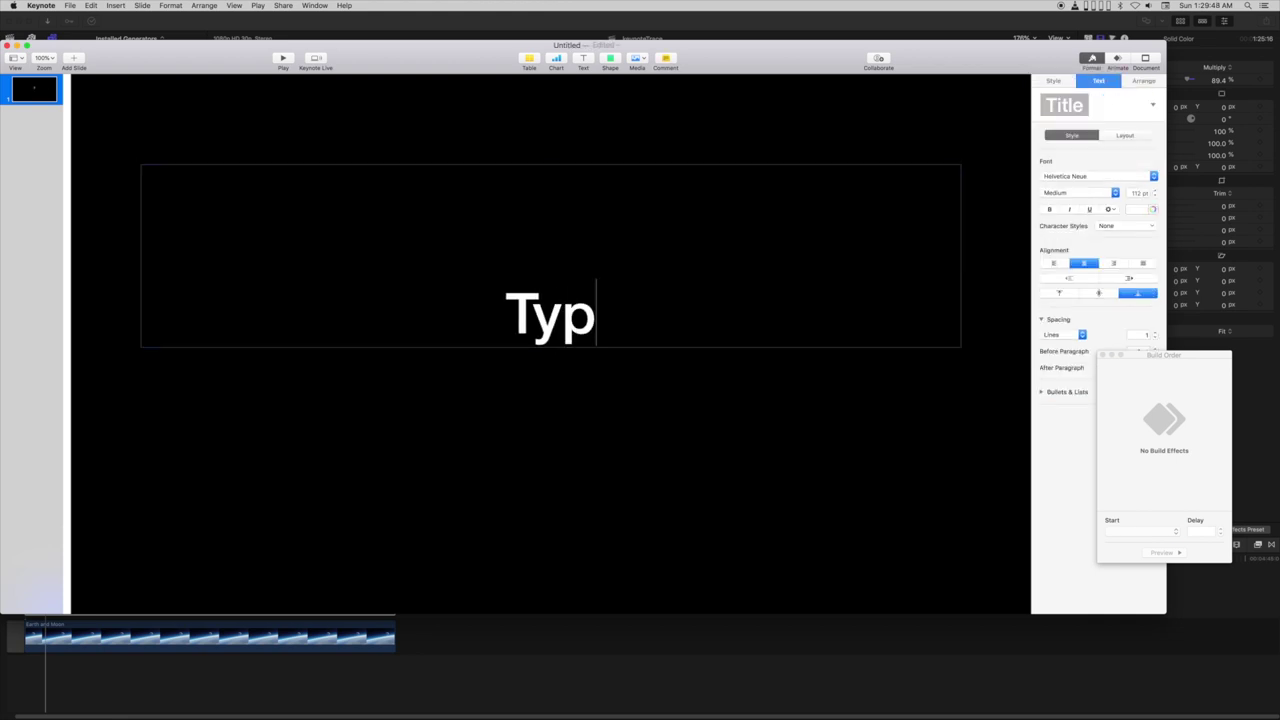
text(e your titl)
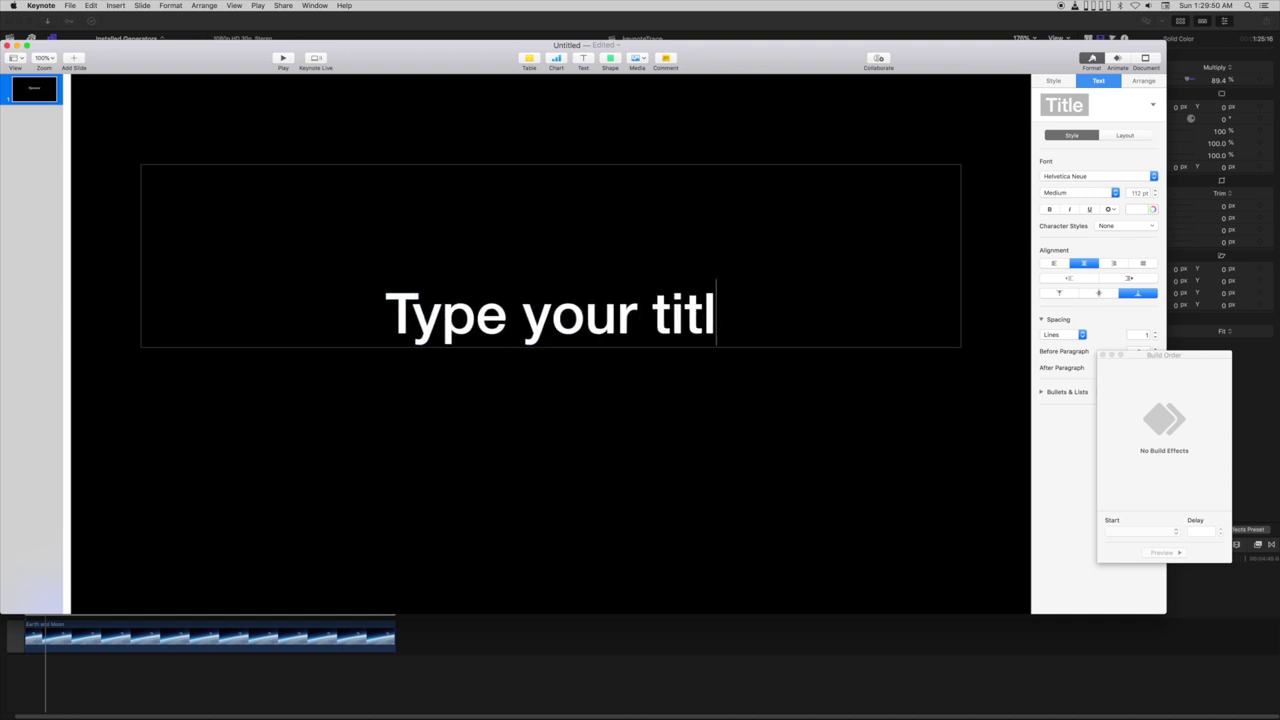
text(e)
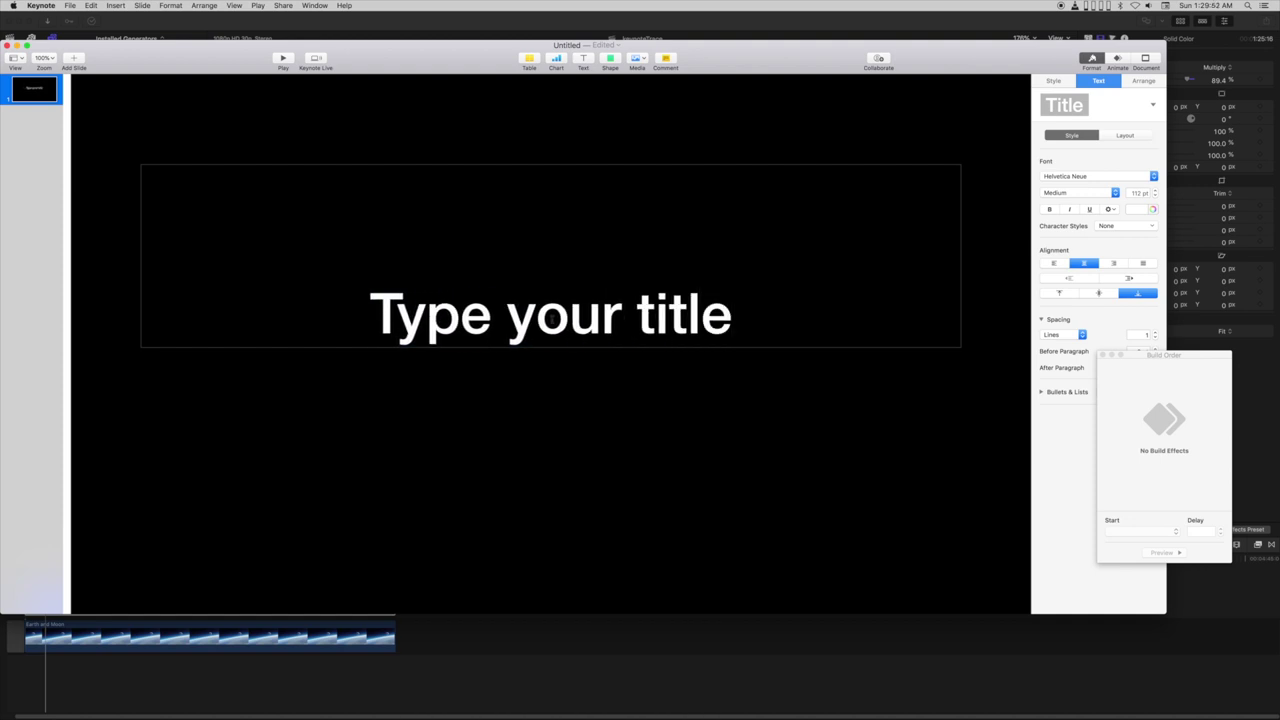
click(1103, 355)
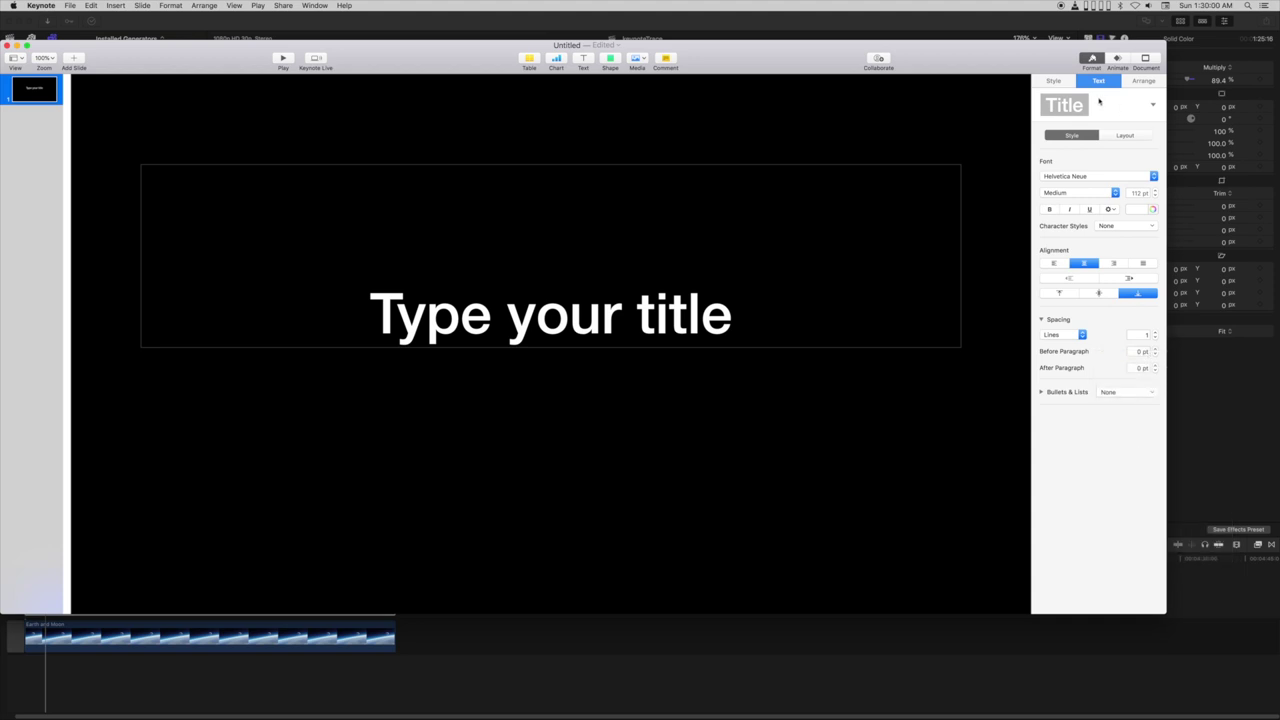
Step: Give the title a Trace build-in effect
click(1116, 59)
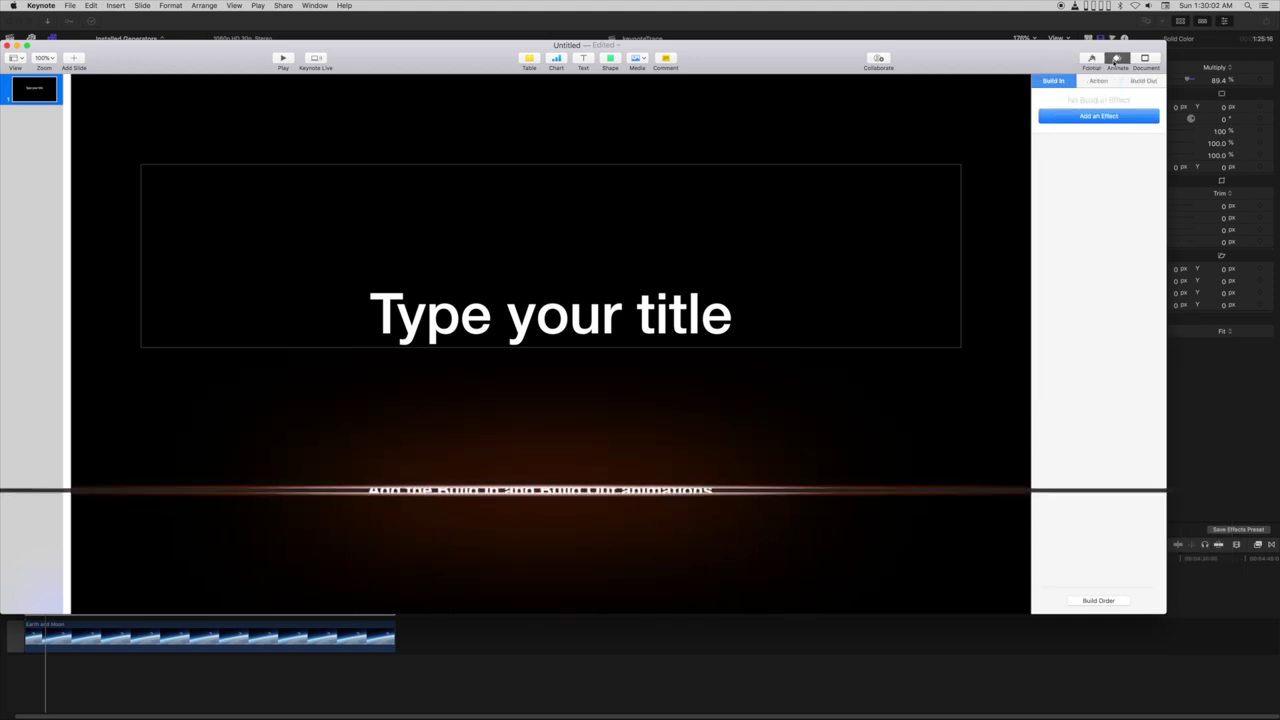
click(1095, 116)
scroll(1085, 300, down, 2)
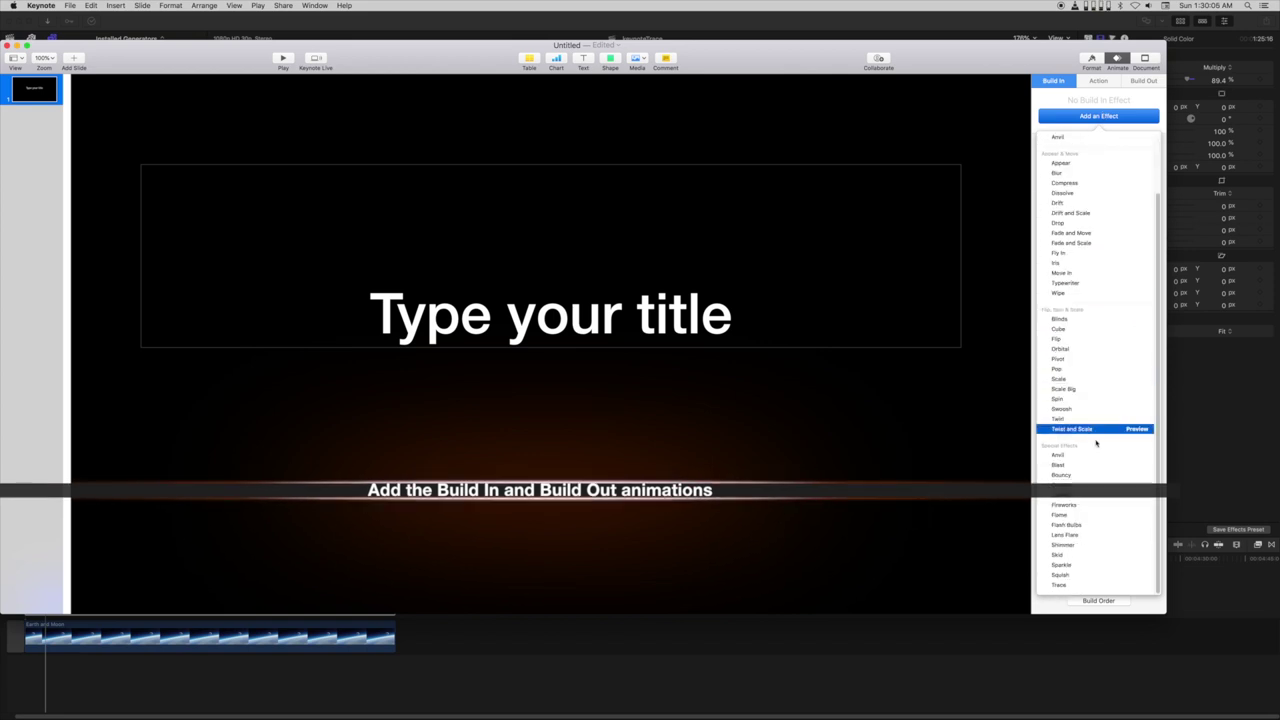
click(1058, 586)
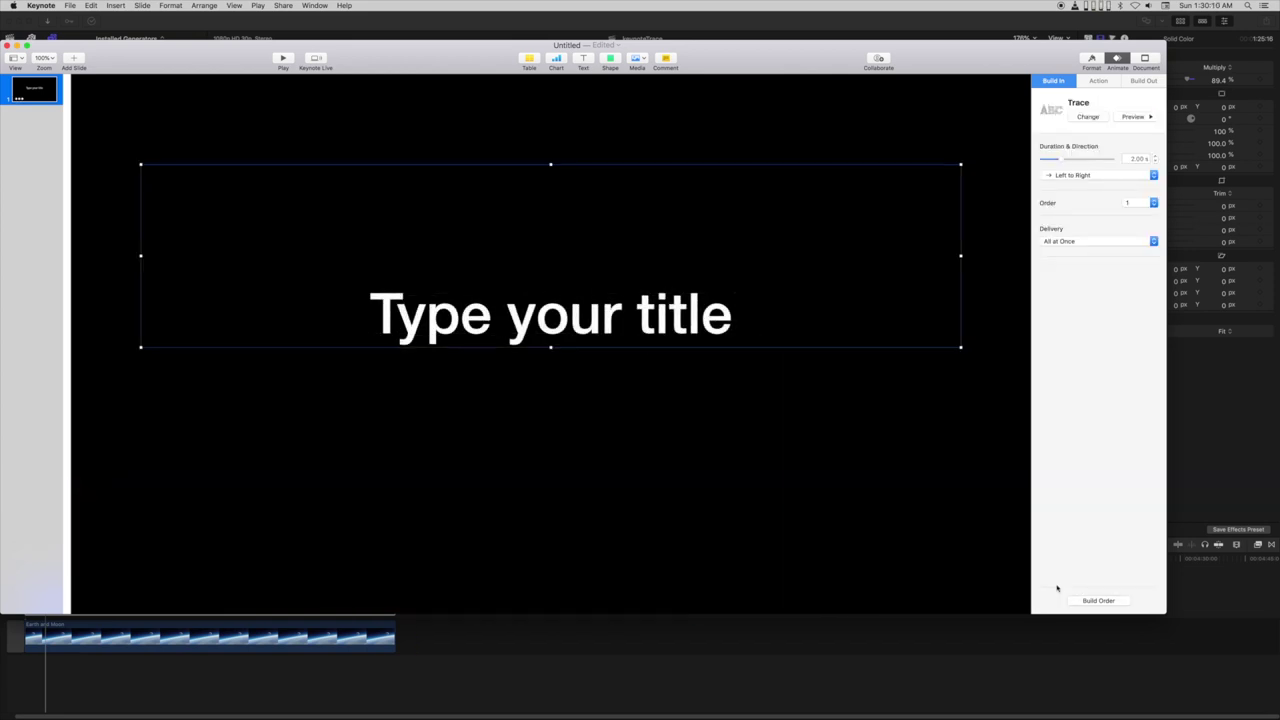
Step: Give the title a Trace build-out effect as well
click(1142, 81)
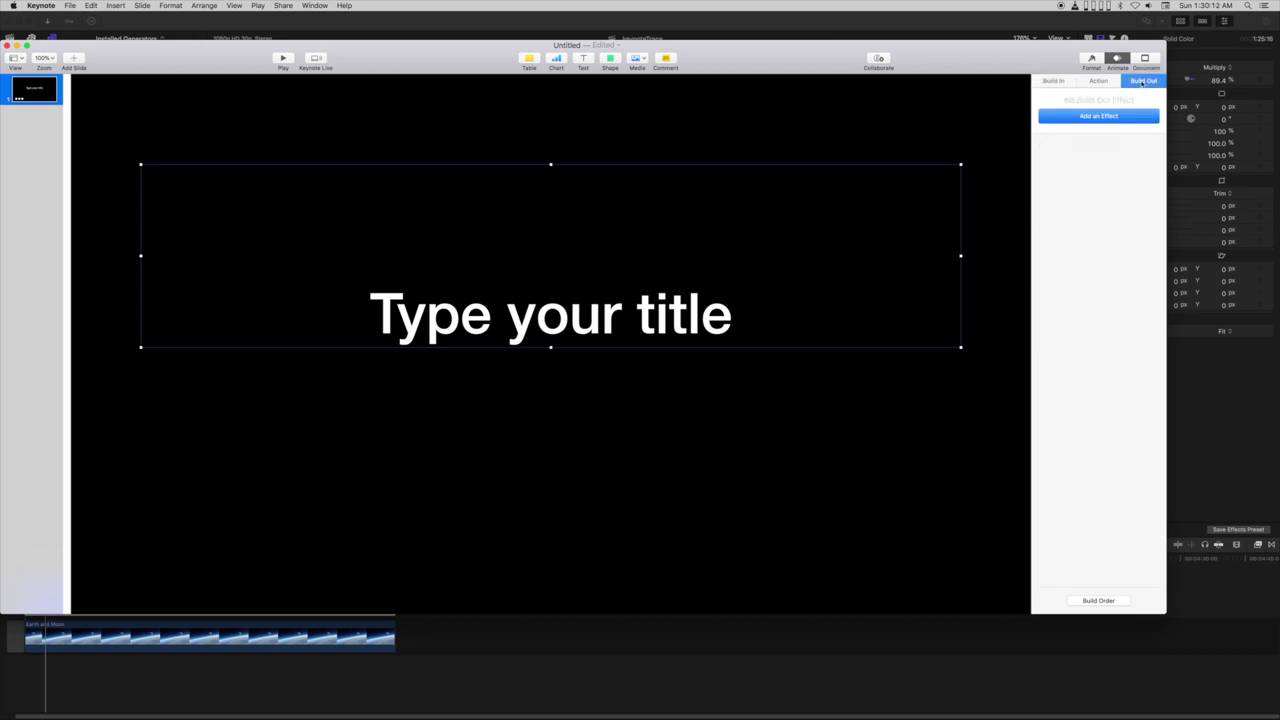
click(1092, 118)
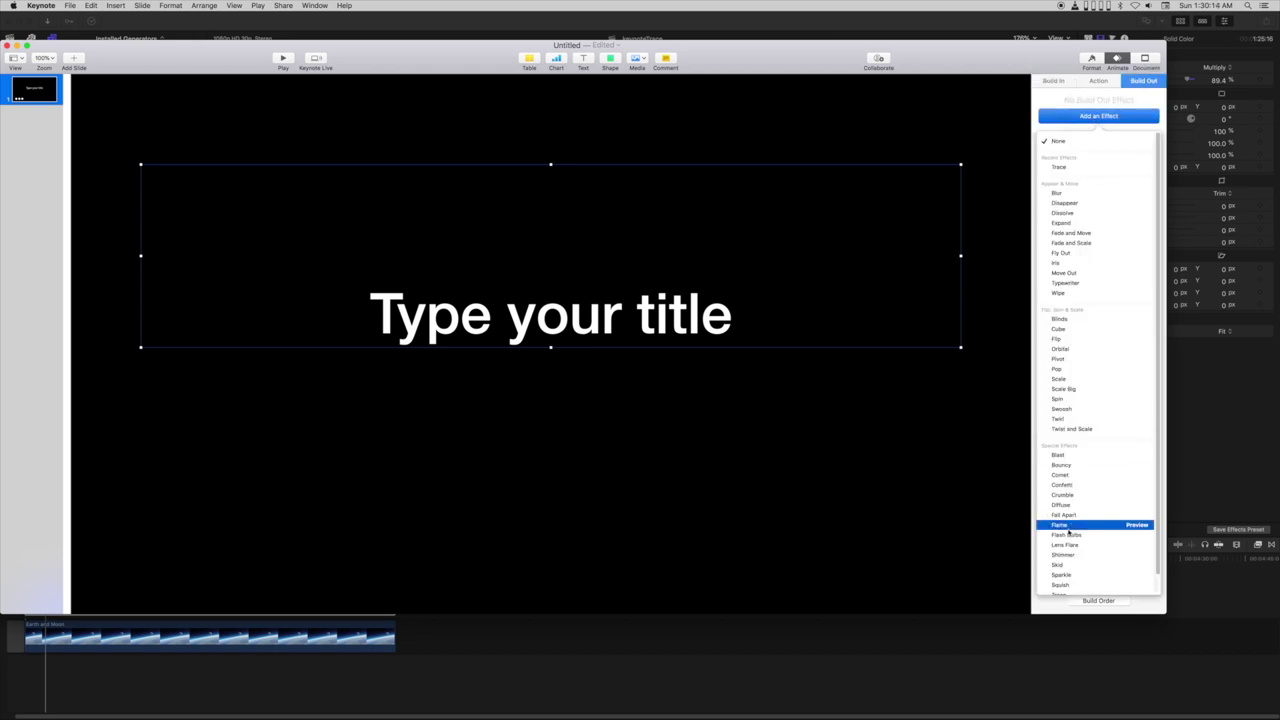
scroll(1070, 560, down, 2)
click(1062, 575)
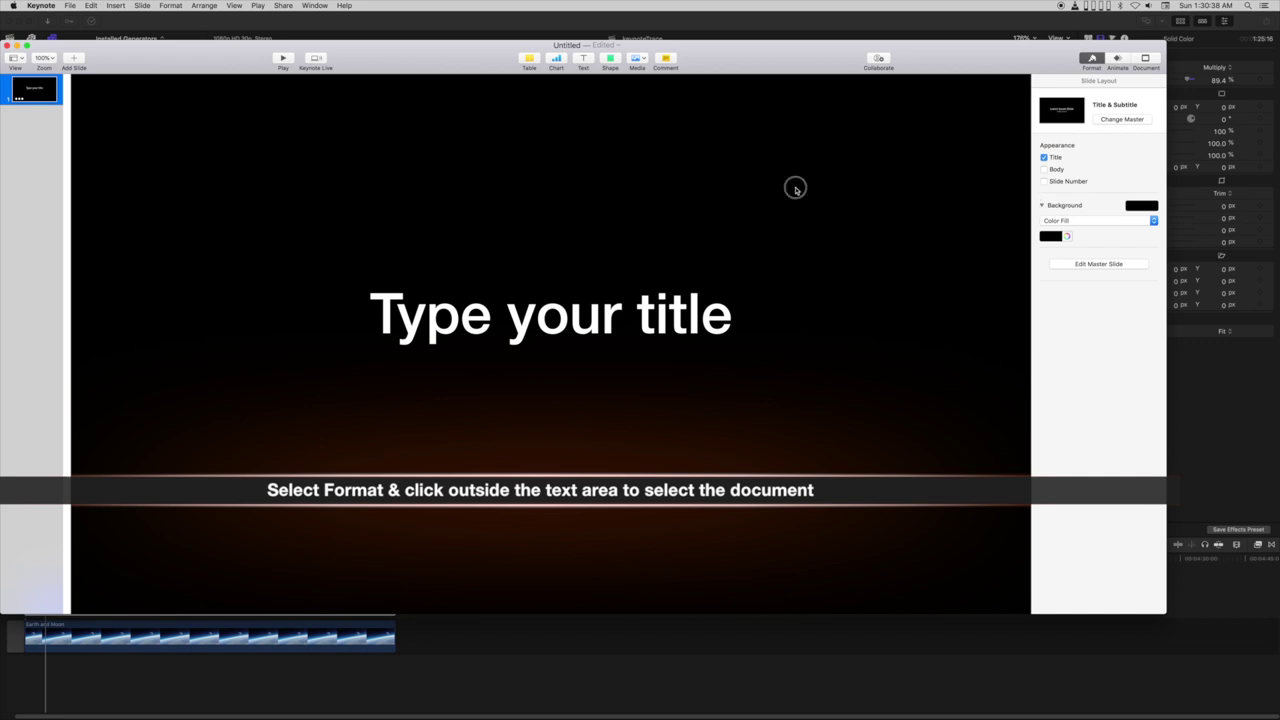
Step: Fill the slide background with a bright green colour
click(795, 190)
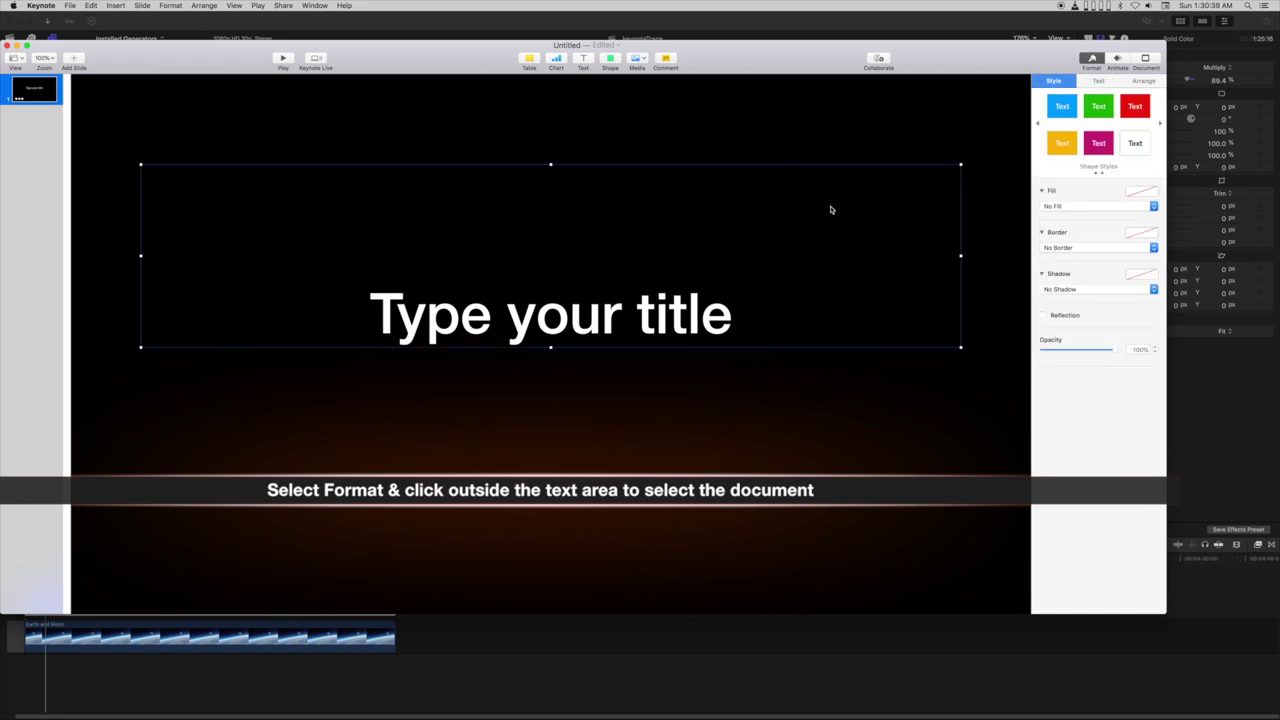
click(841, 120)
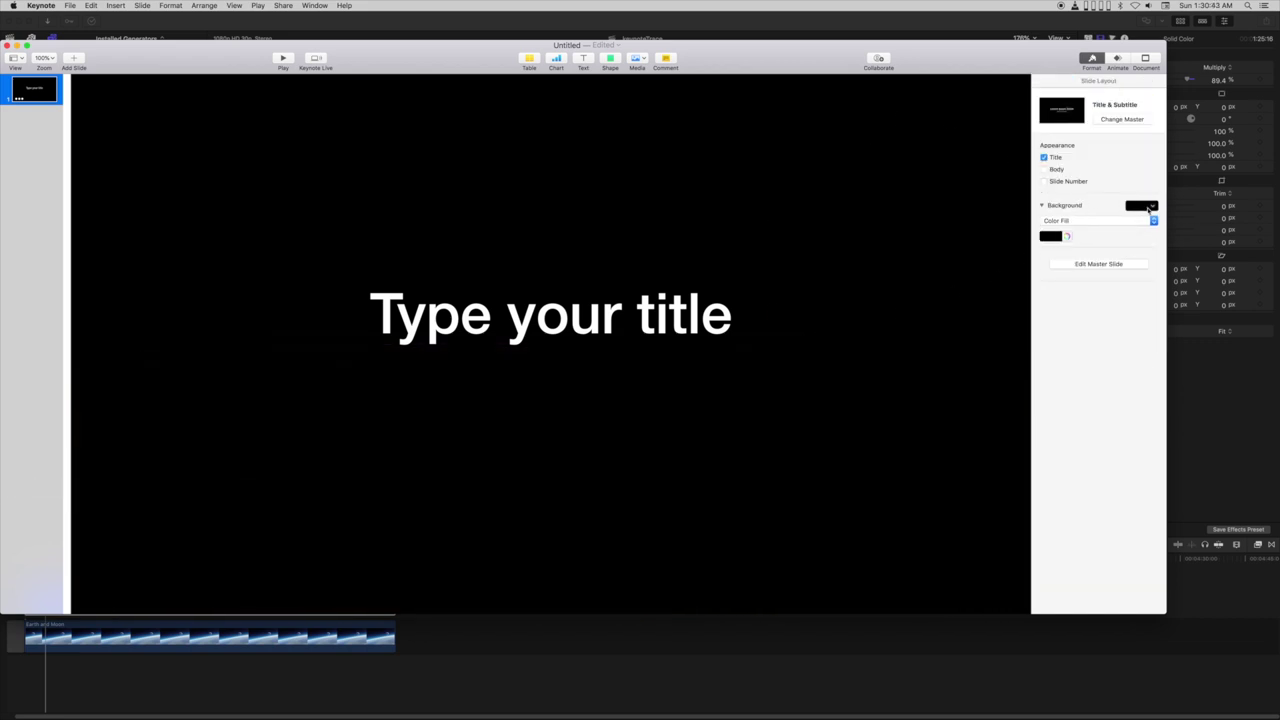
click(1149, 207)
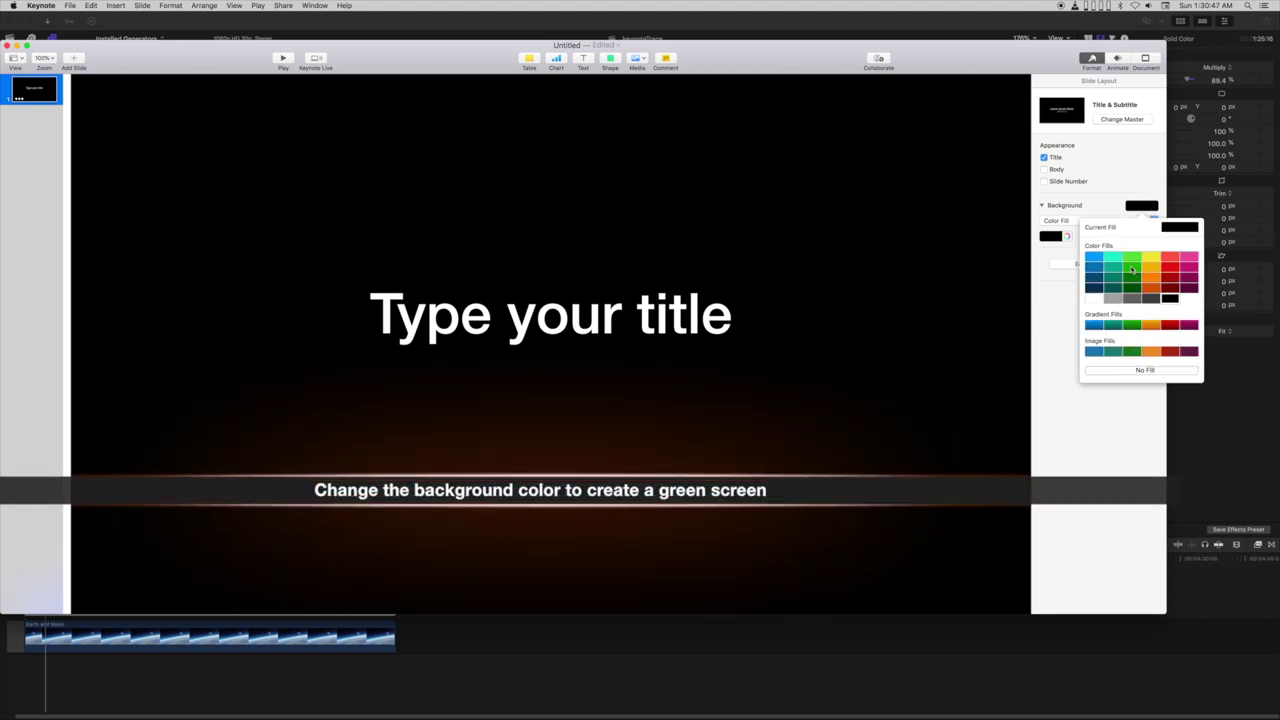
click(1132, 279)
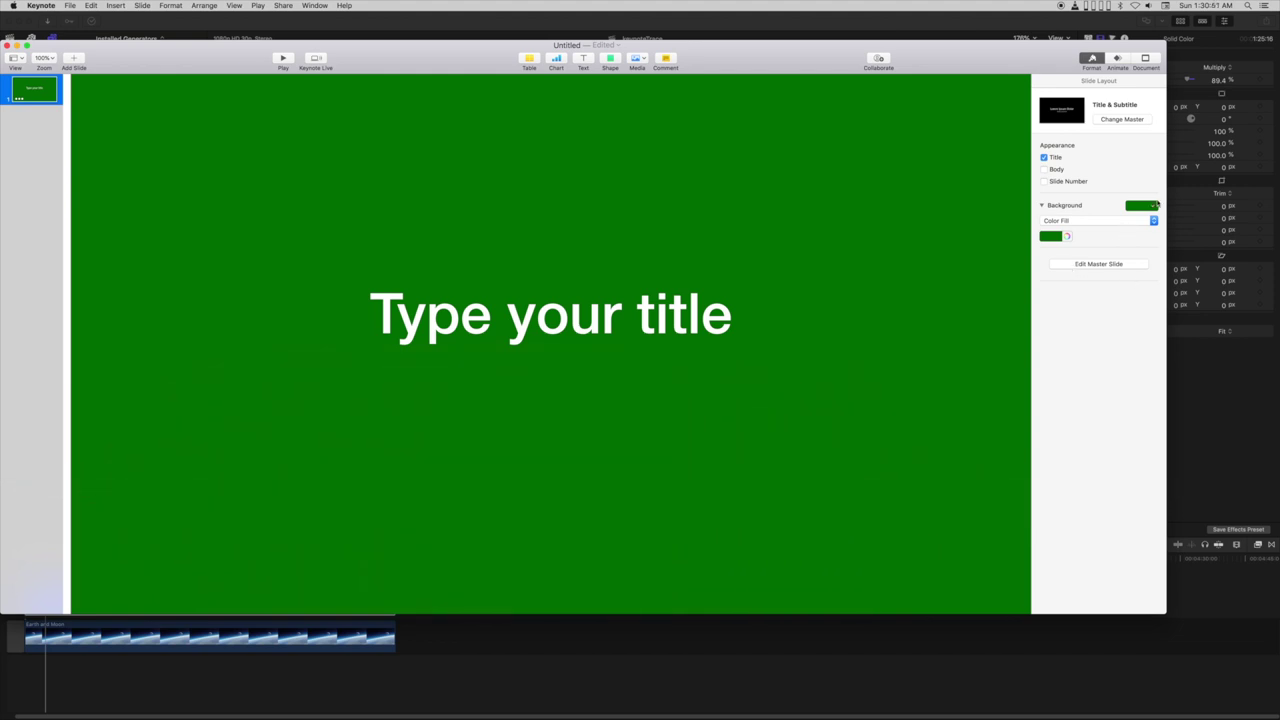
click(1147, 207)
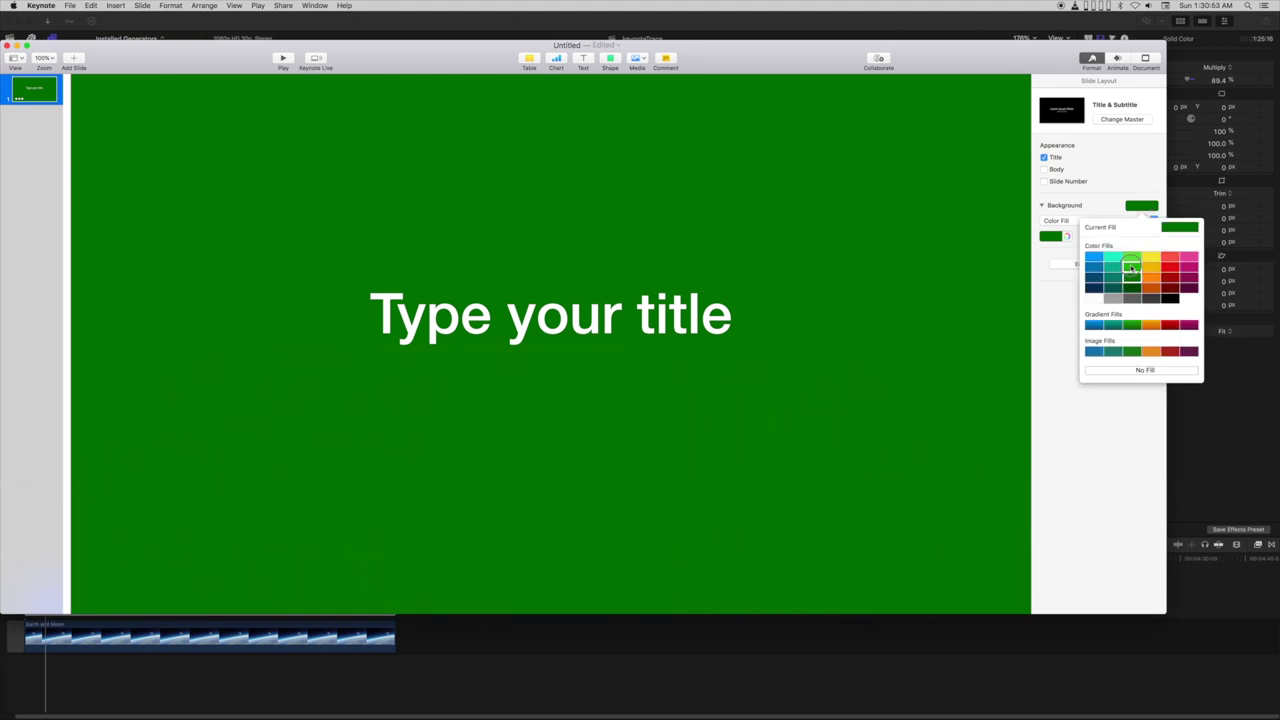
click(1131, 259)
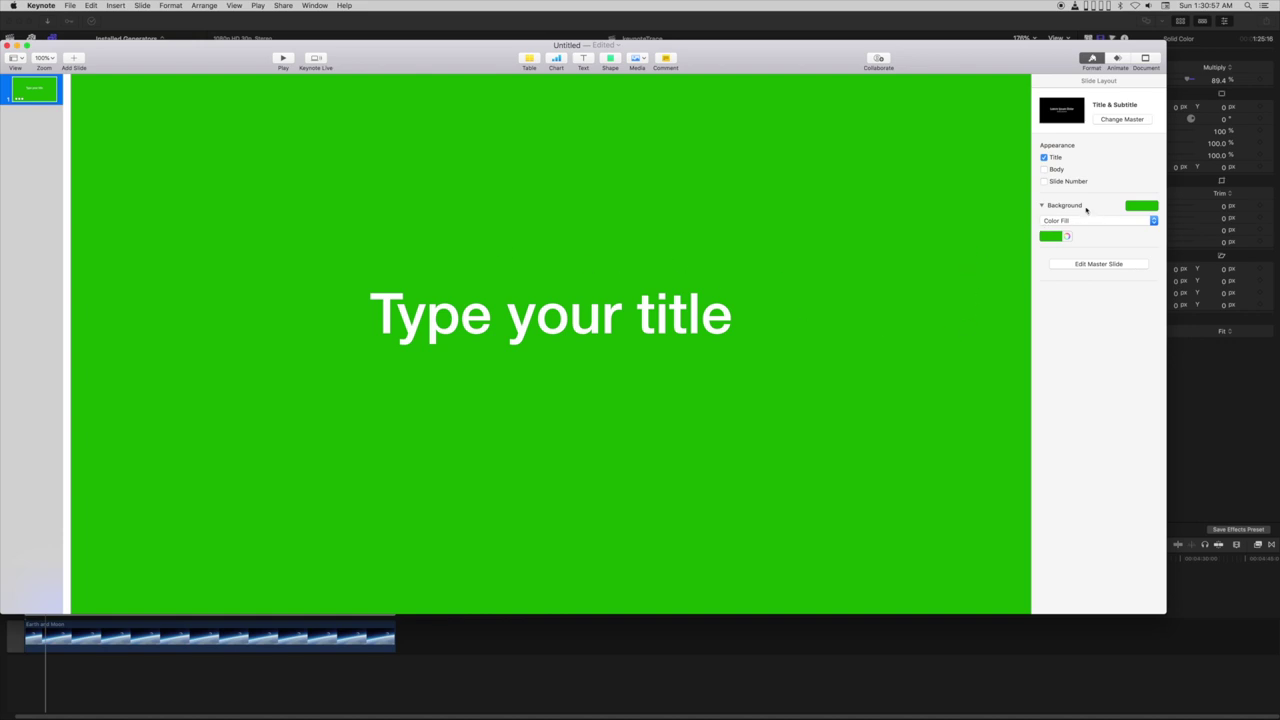
Step: Set up a movie export of the slide at 1080p resolution
click(70, 5)
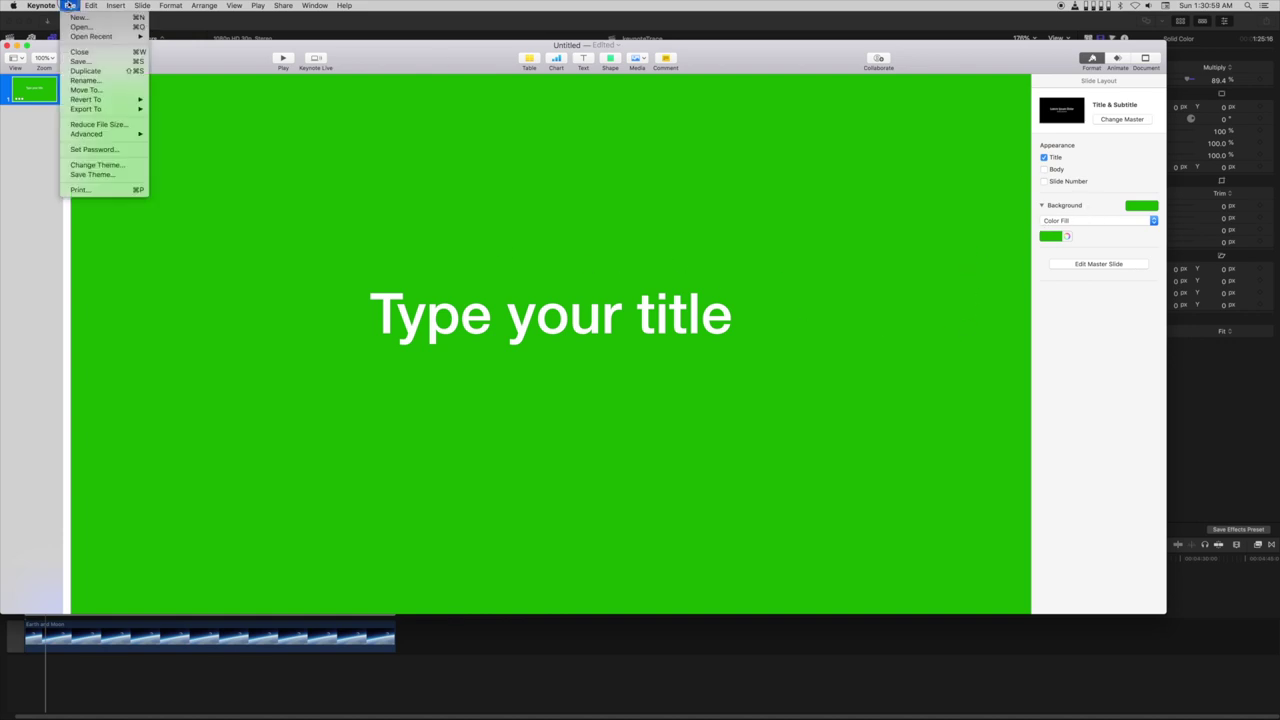
mouse_move(100, 108)
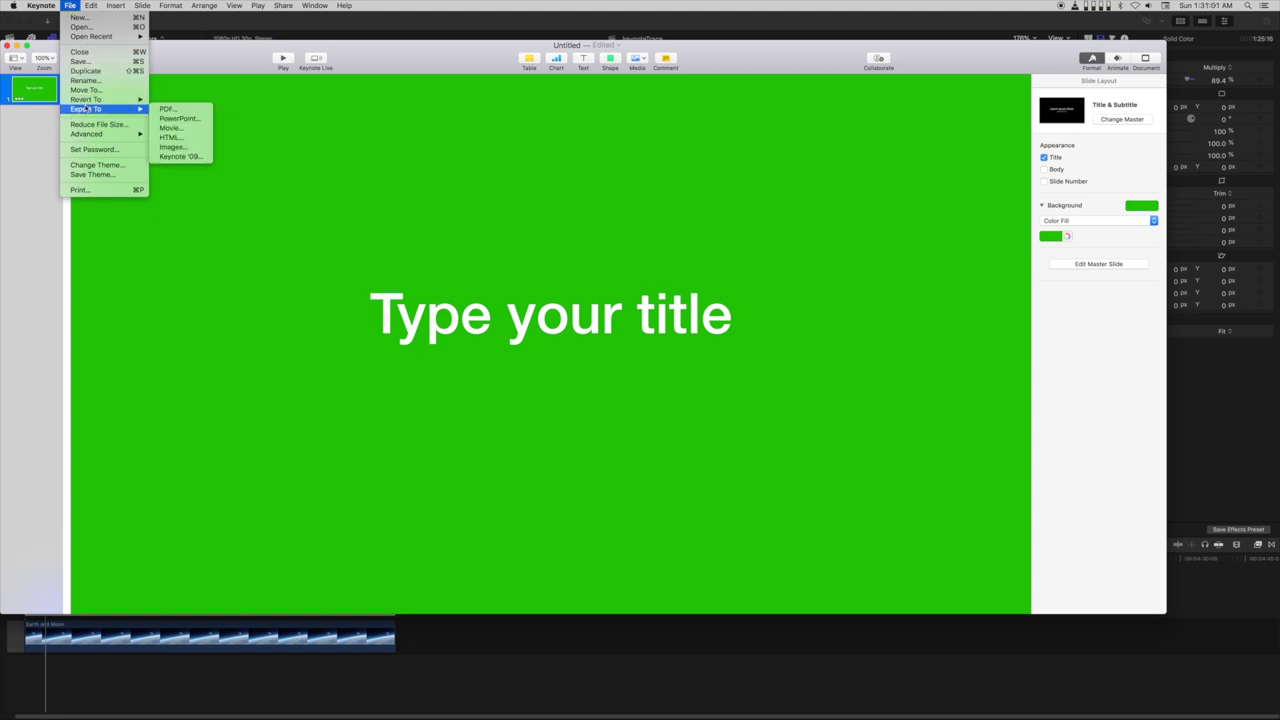
click(186, 131)
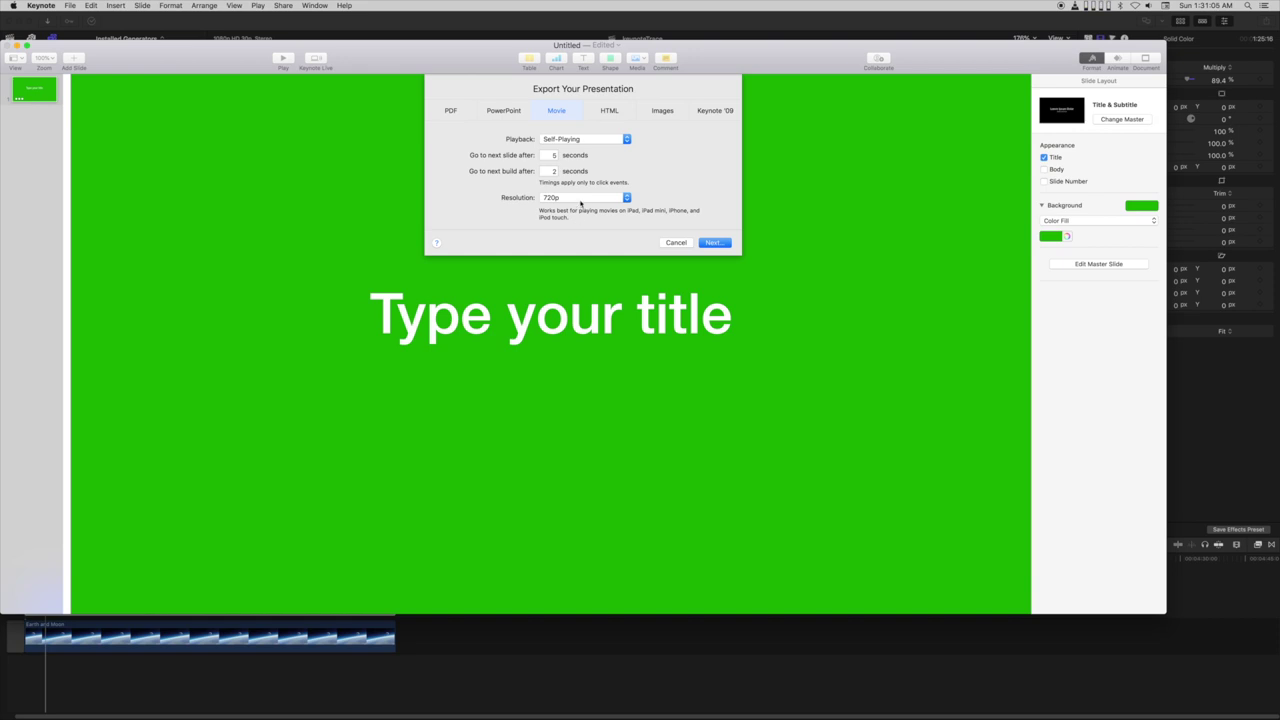
click(580, 200)
click(586, 207)
click(712, 242)
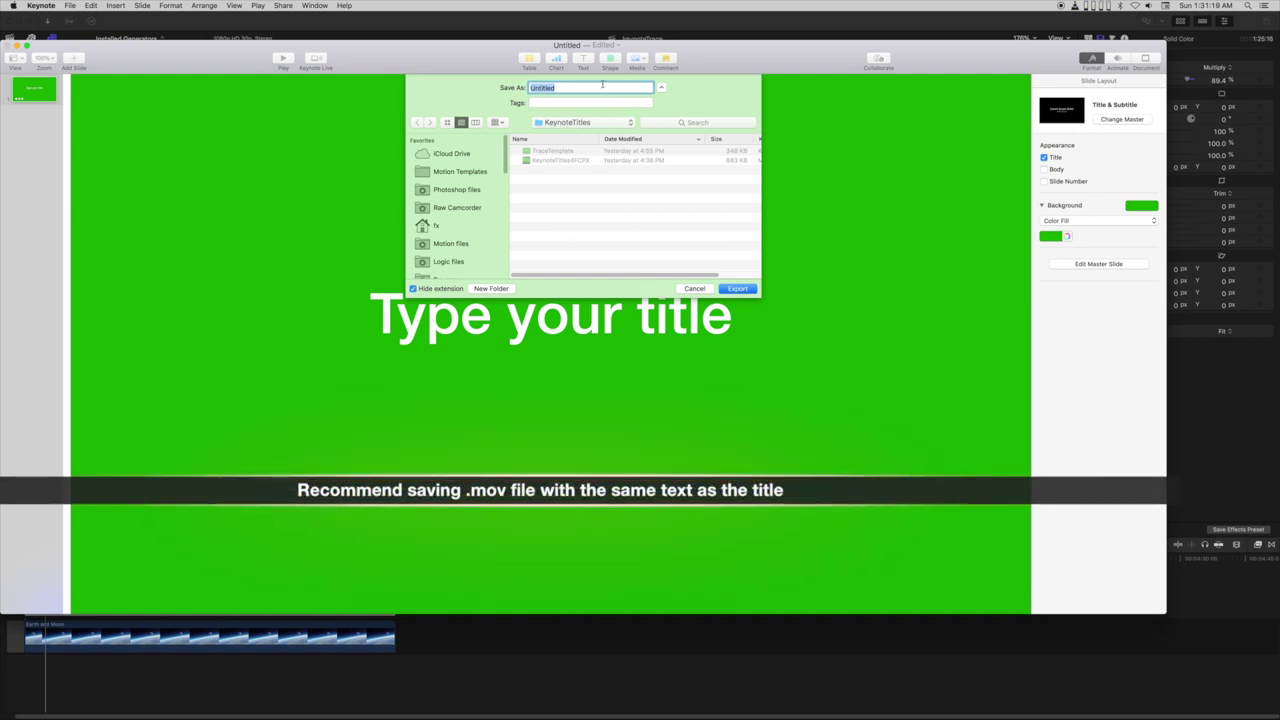
Step: Name the movie file, confirm the export, then switch away from Keynote
text(TypeYourT)
key(Return)
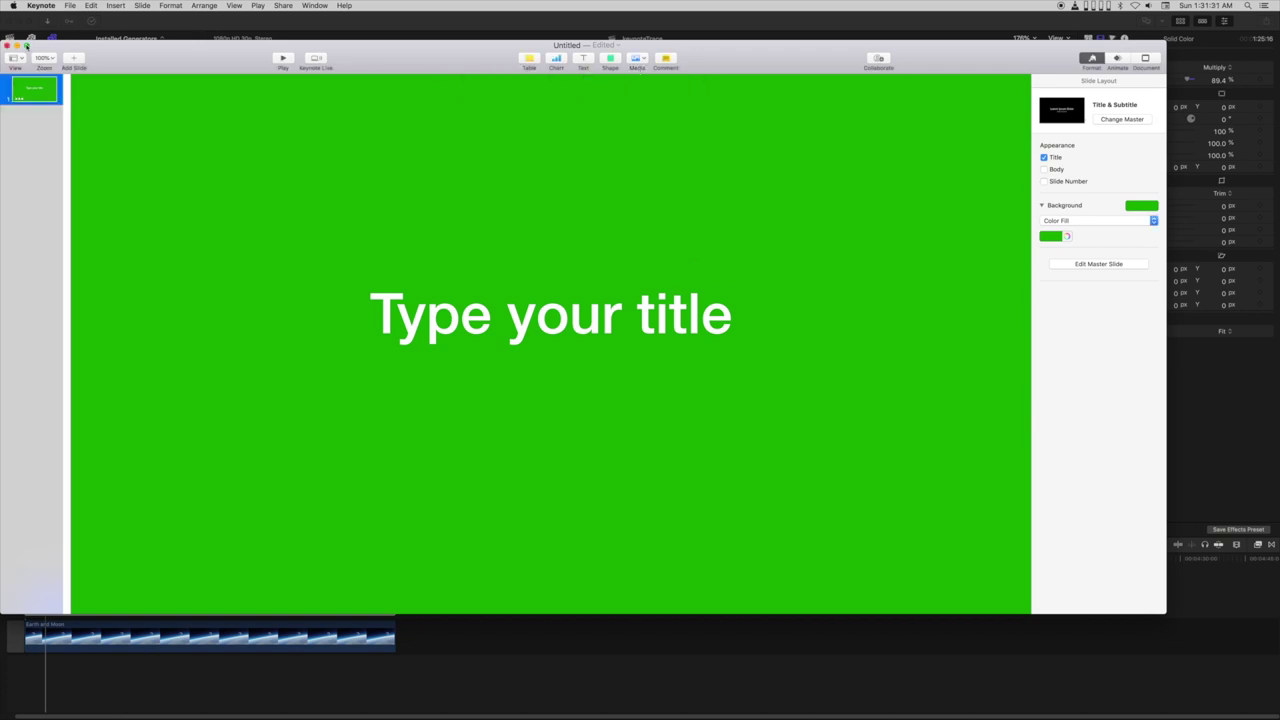
click(189, 31)
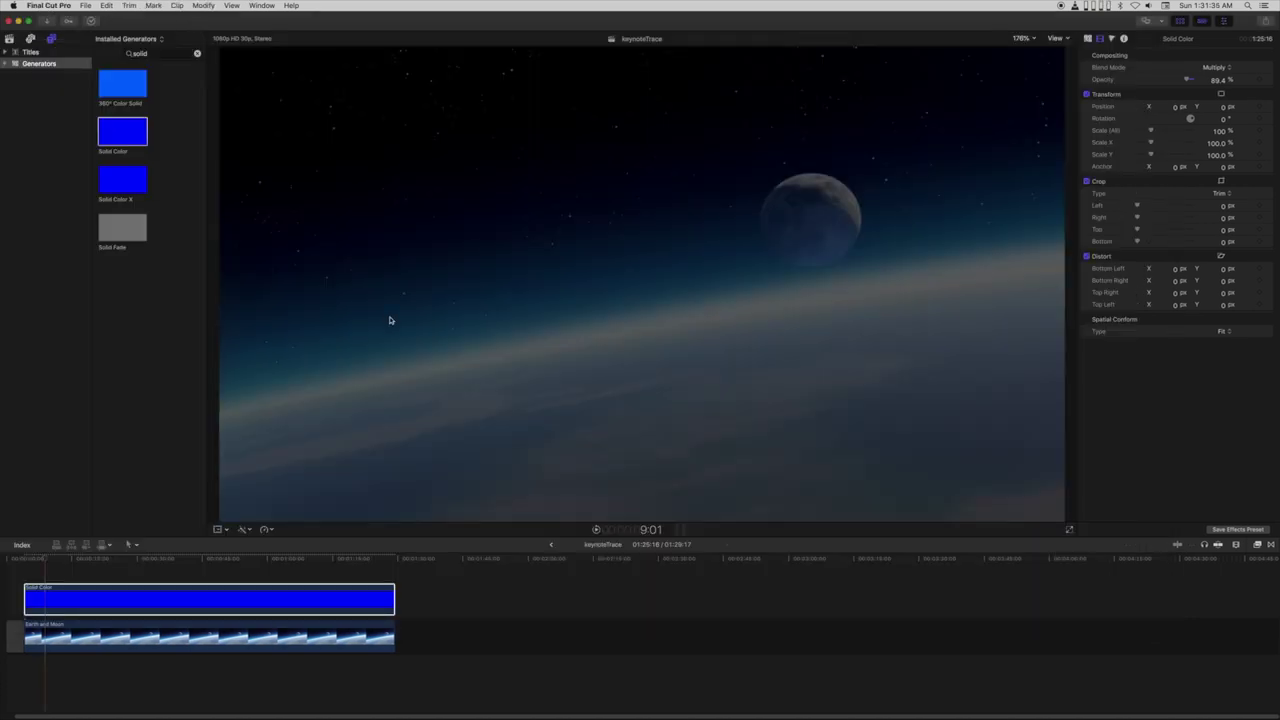
key(super+Tab)
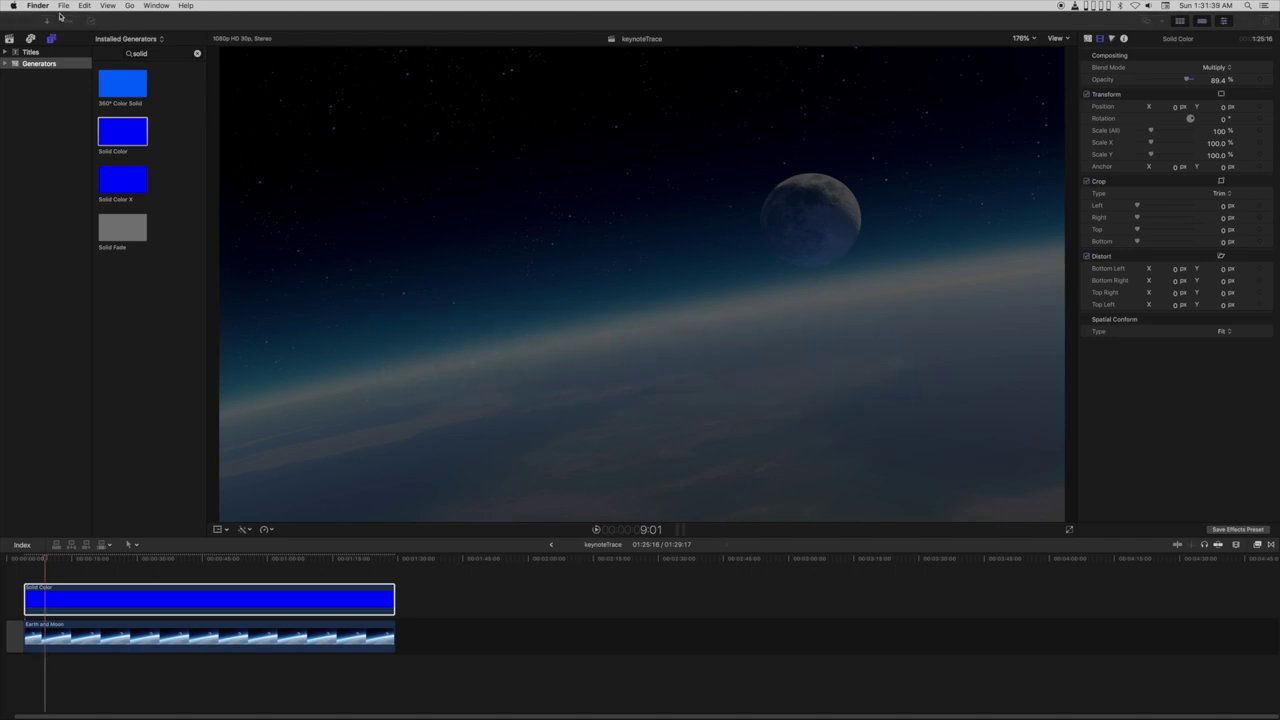
Step: Browse to Crucial 500GB > Motion_Scratch > KeynoteTitles to find the TypeYourTitle movie
click(19, 21)
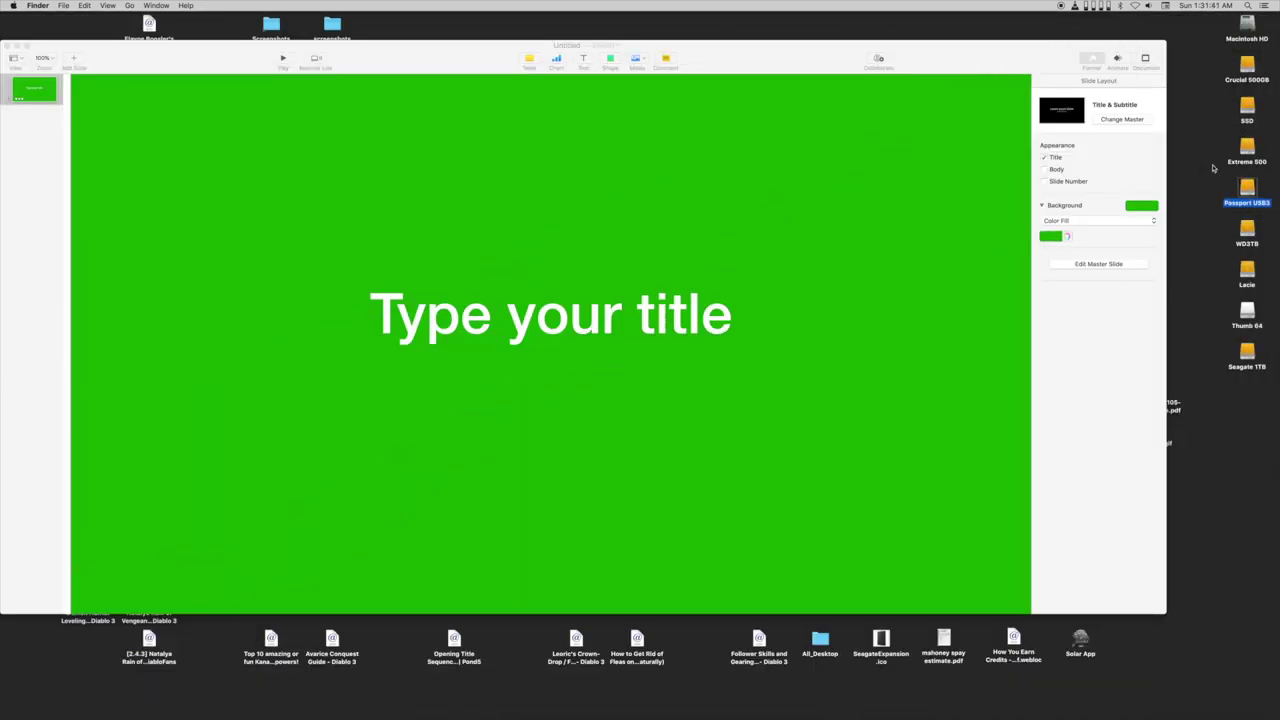
double_click(1248, 351)
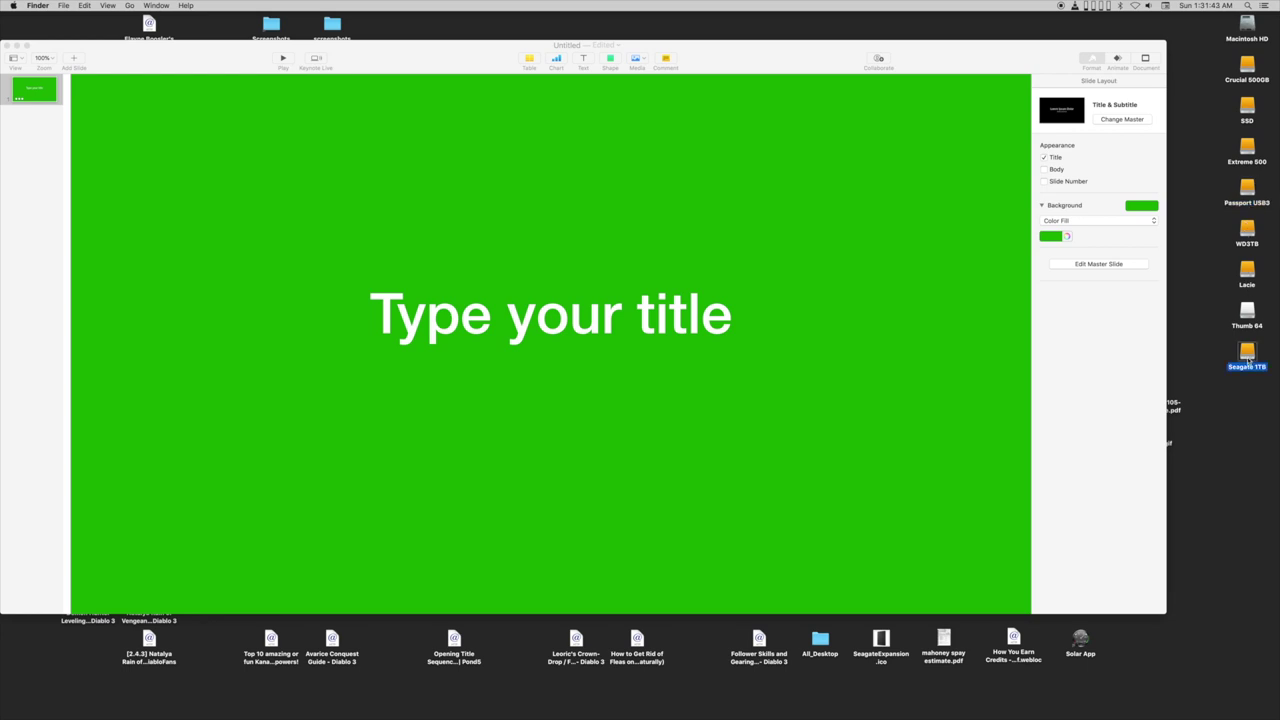
scroll(678, 420, down, 5)
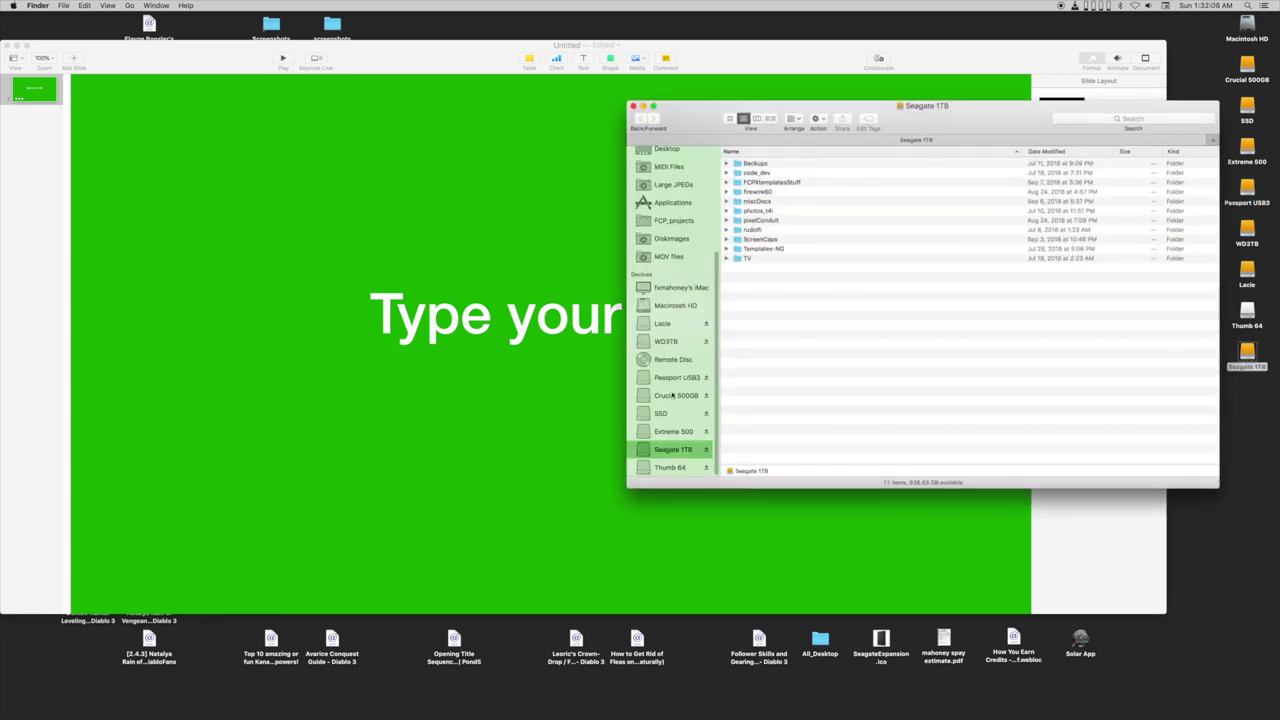
click(674, 396)
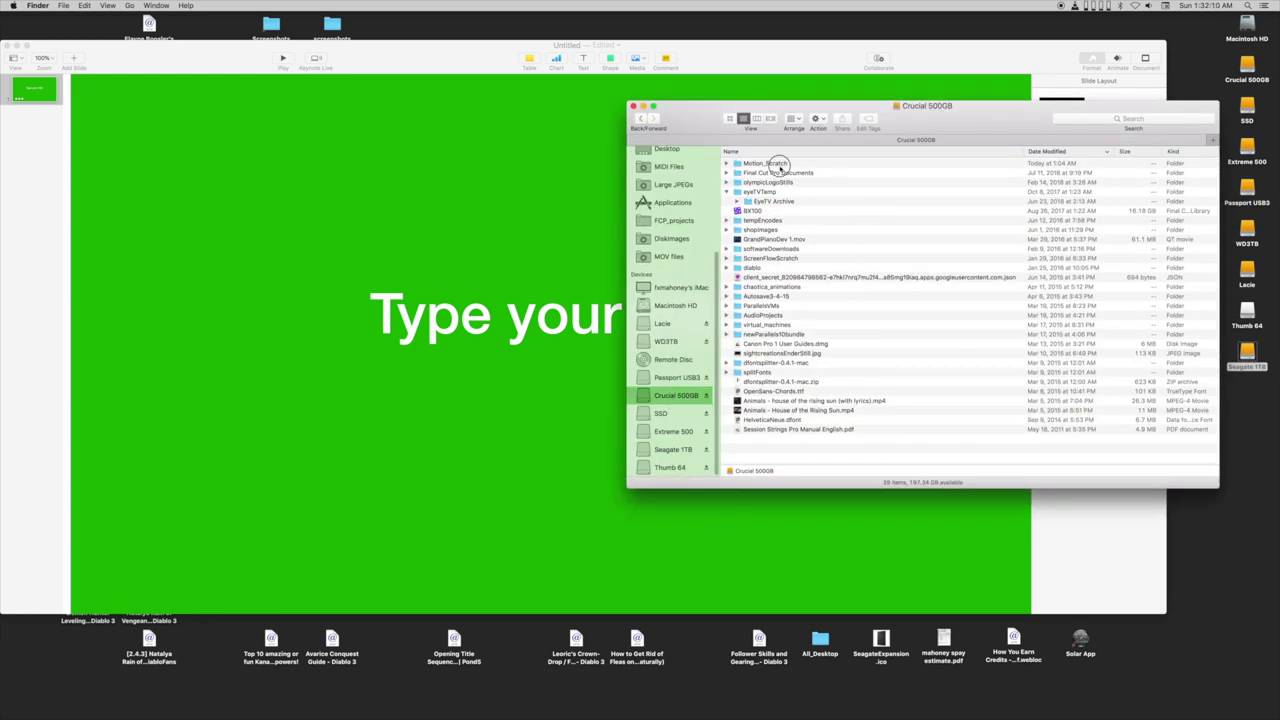
double_click(777, 164)
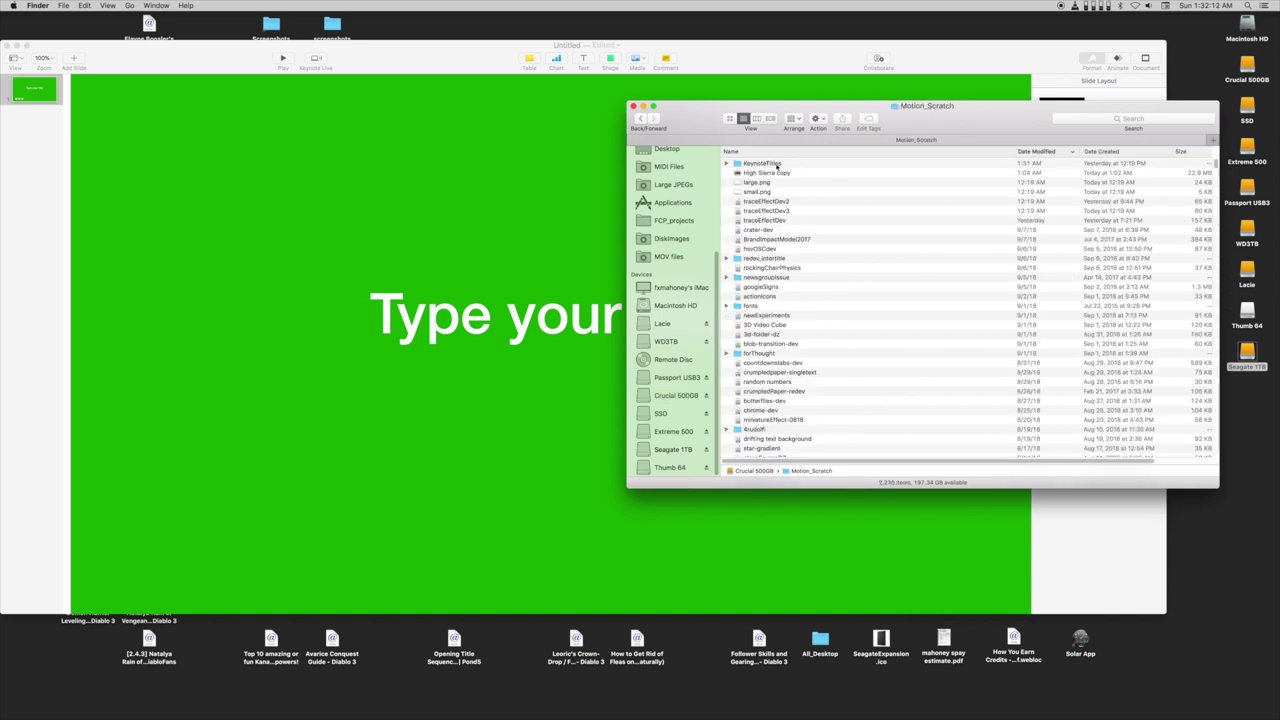
double_click(777, 164)
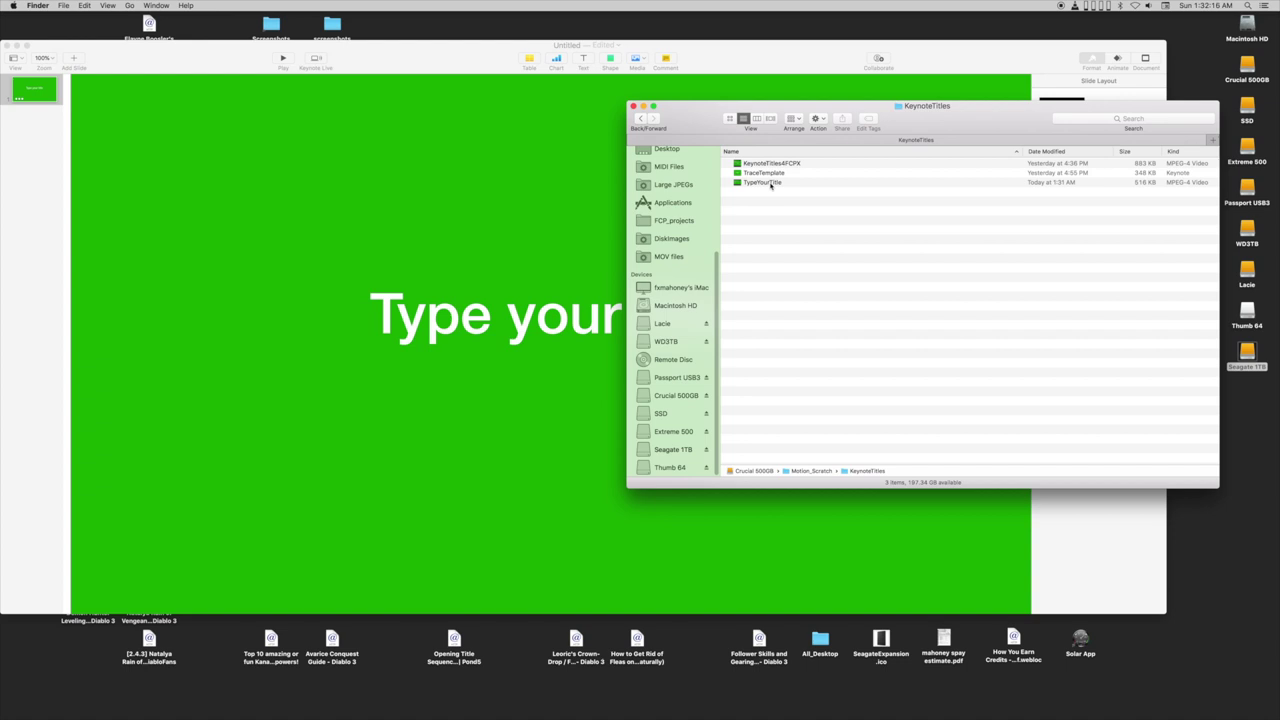
key(super+Tab)
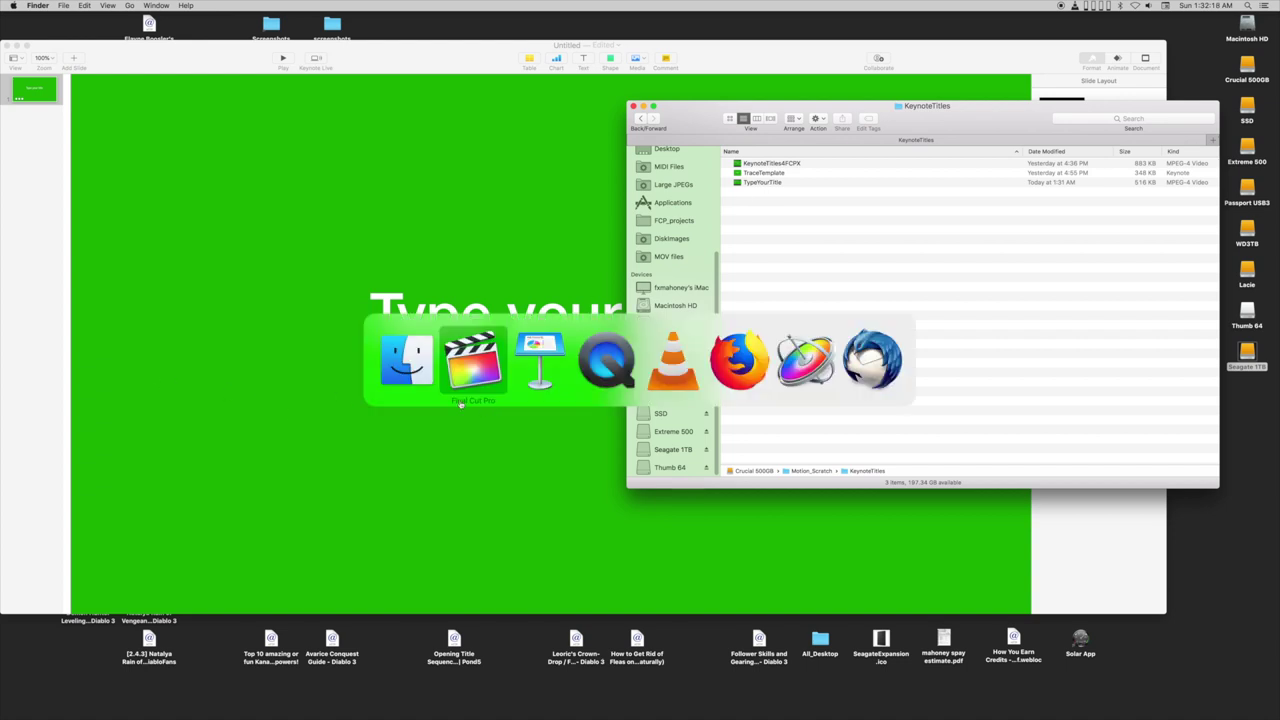
Step: Drag TypeYourTitle from Finder to the start of the keynoteTrace timeline, above Solid Color
mouse_move(2, 641)
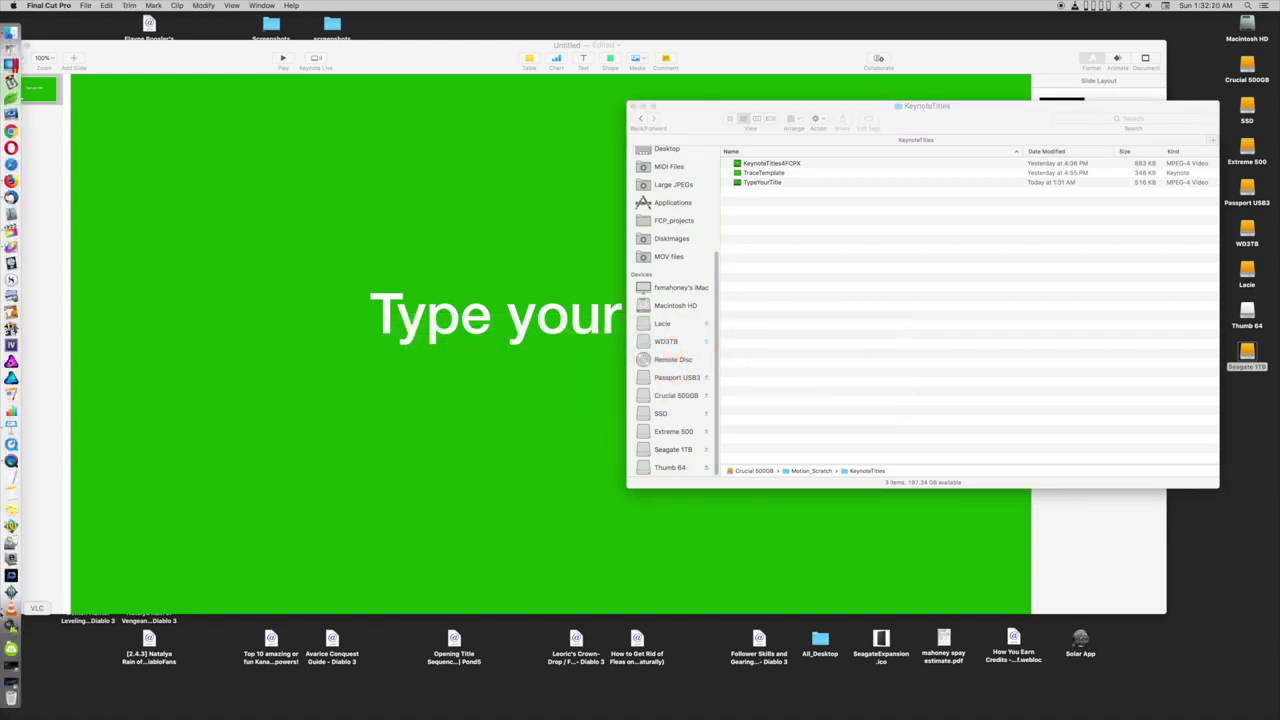
click(10, 667)
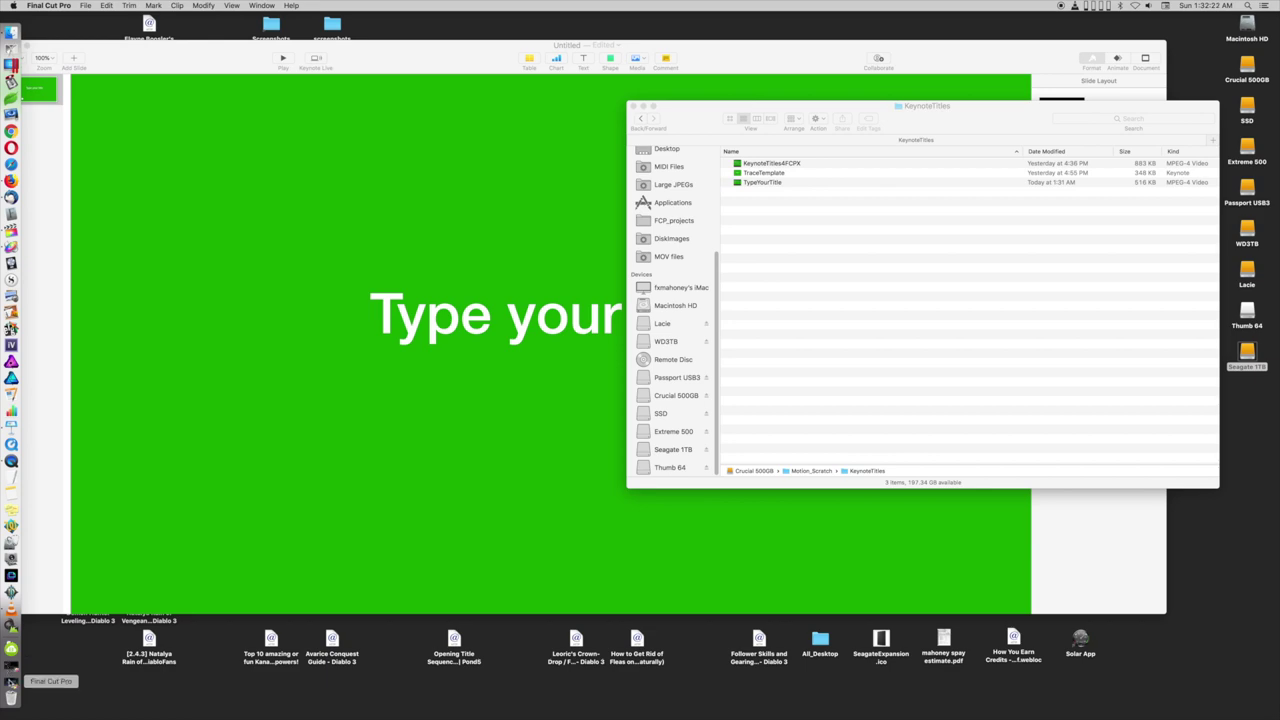
key(super+Tab)
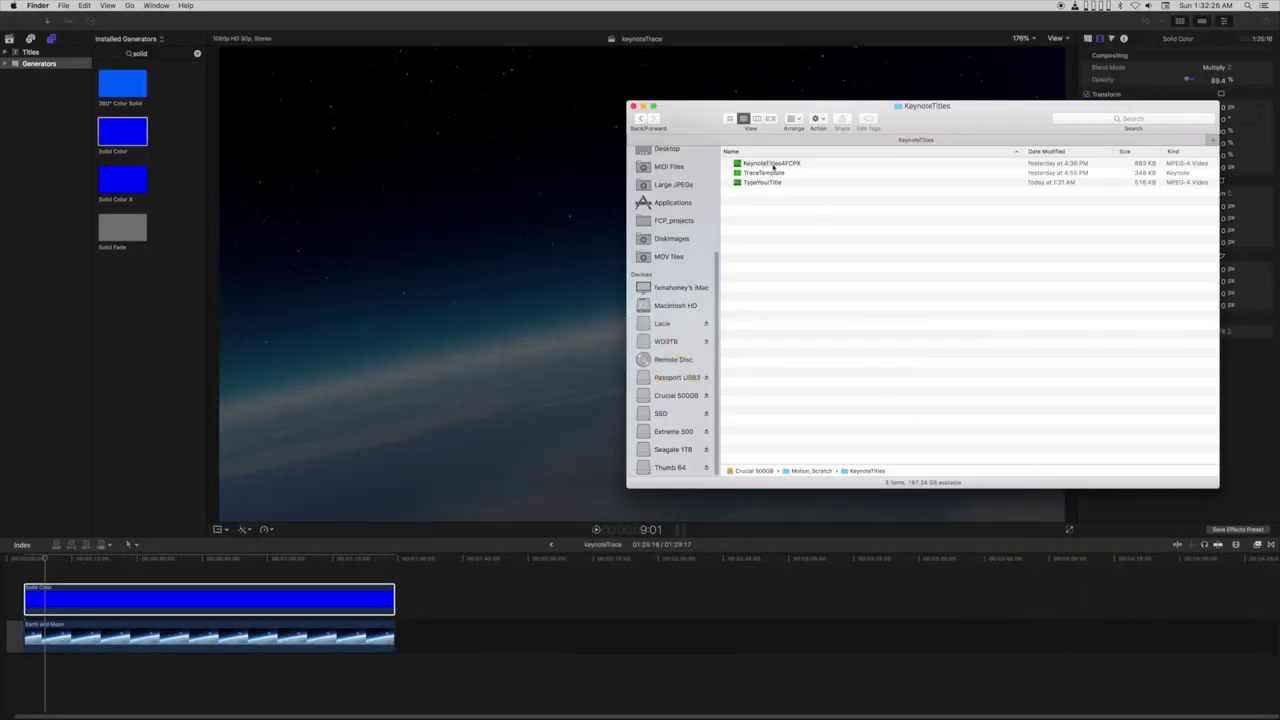
drag(761, 185, 125, 575)
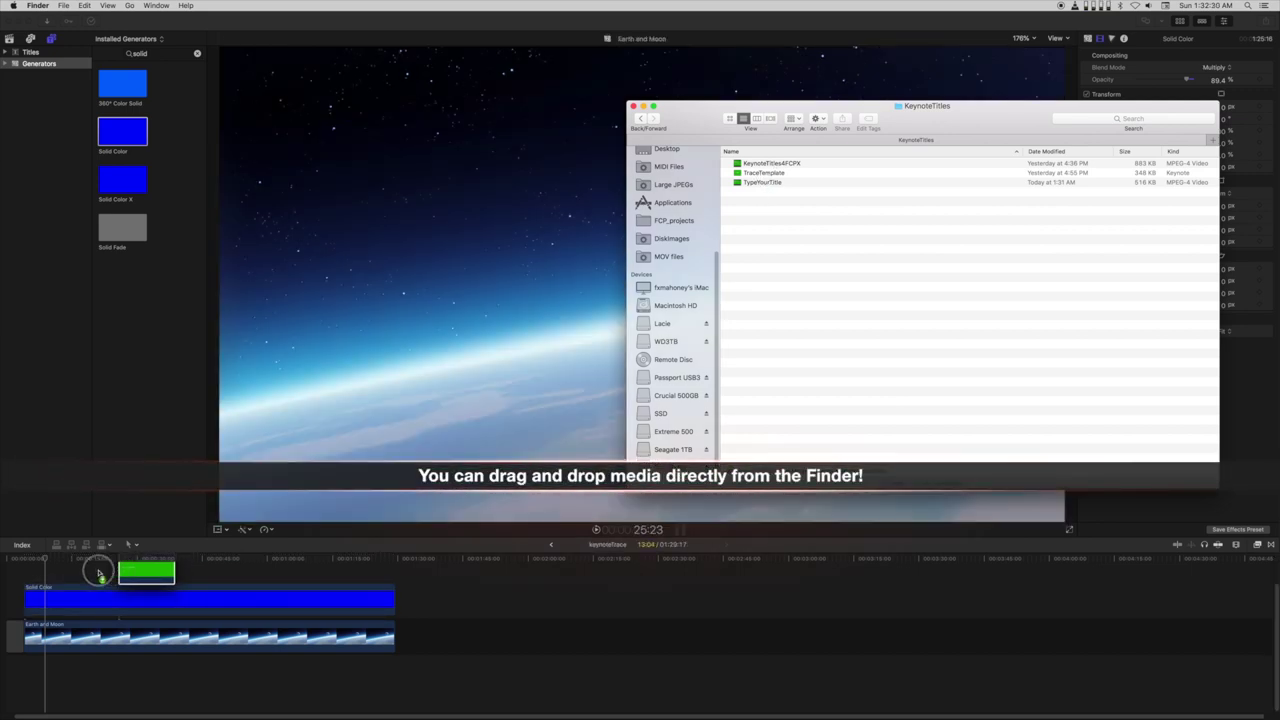
drag(125, 575, 47, 575)
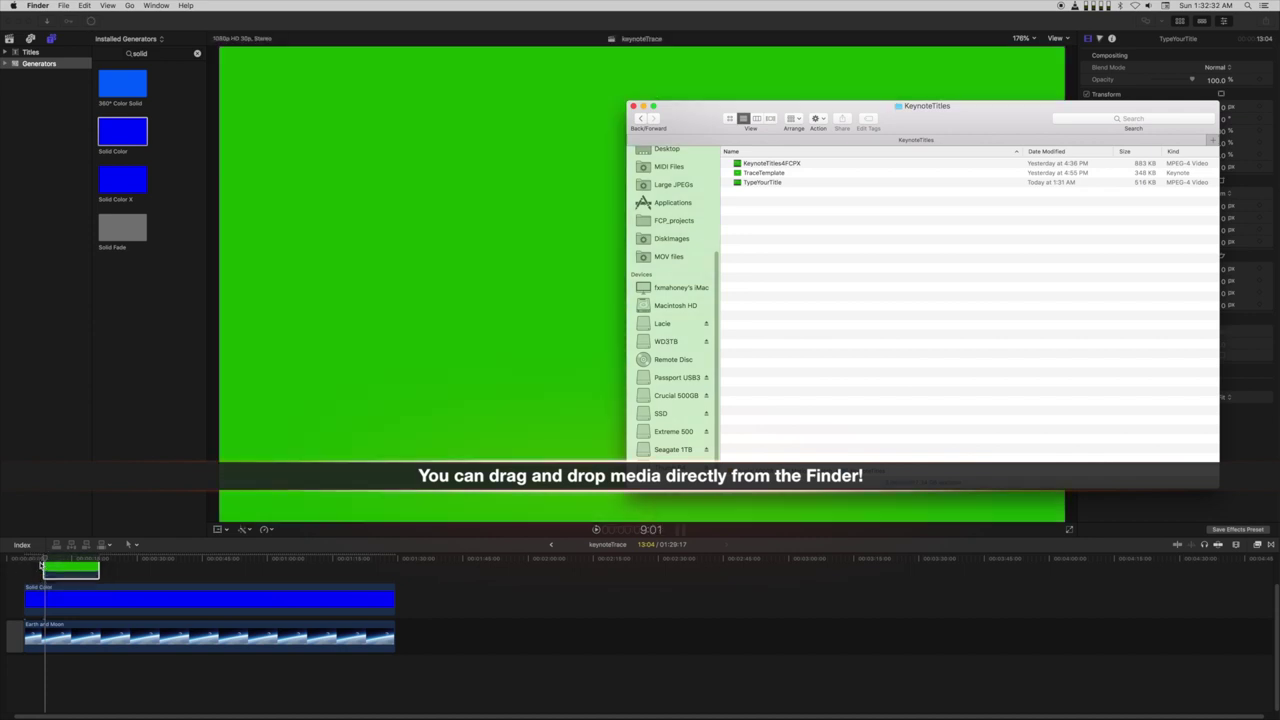
click(643, 105)
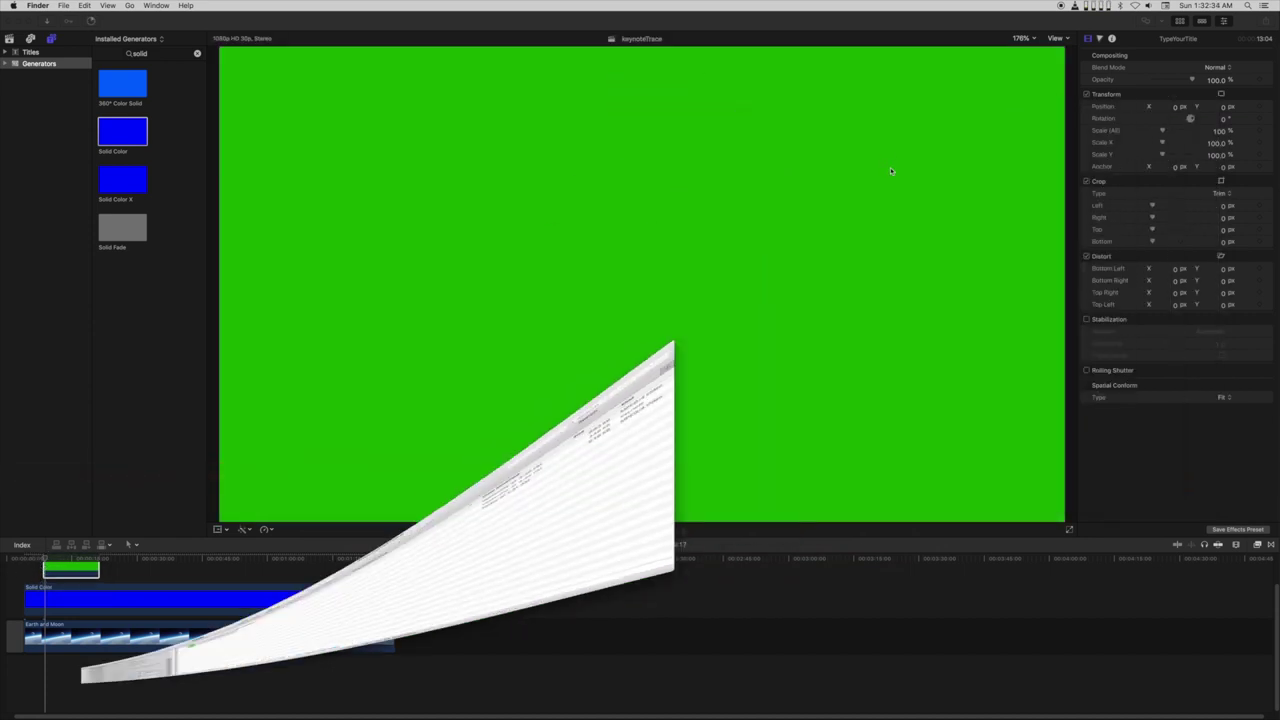
click(158, 456)
Step: Apply the Keying category's Keyer effect to the TypeYourTitle clip and replay it
key(space)
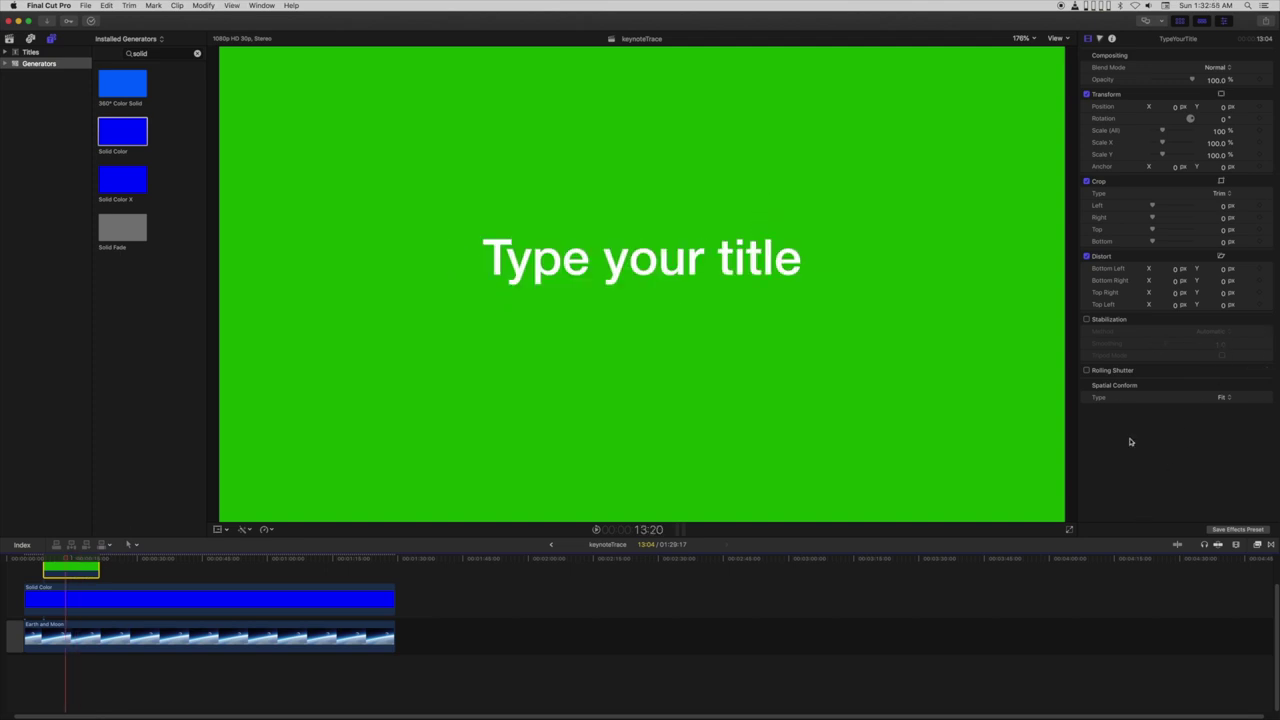
click(1259, 545)
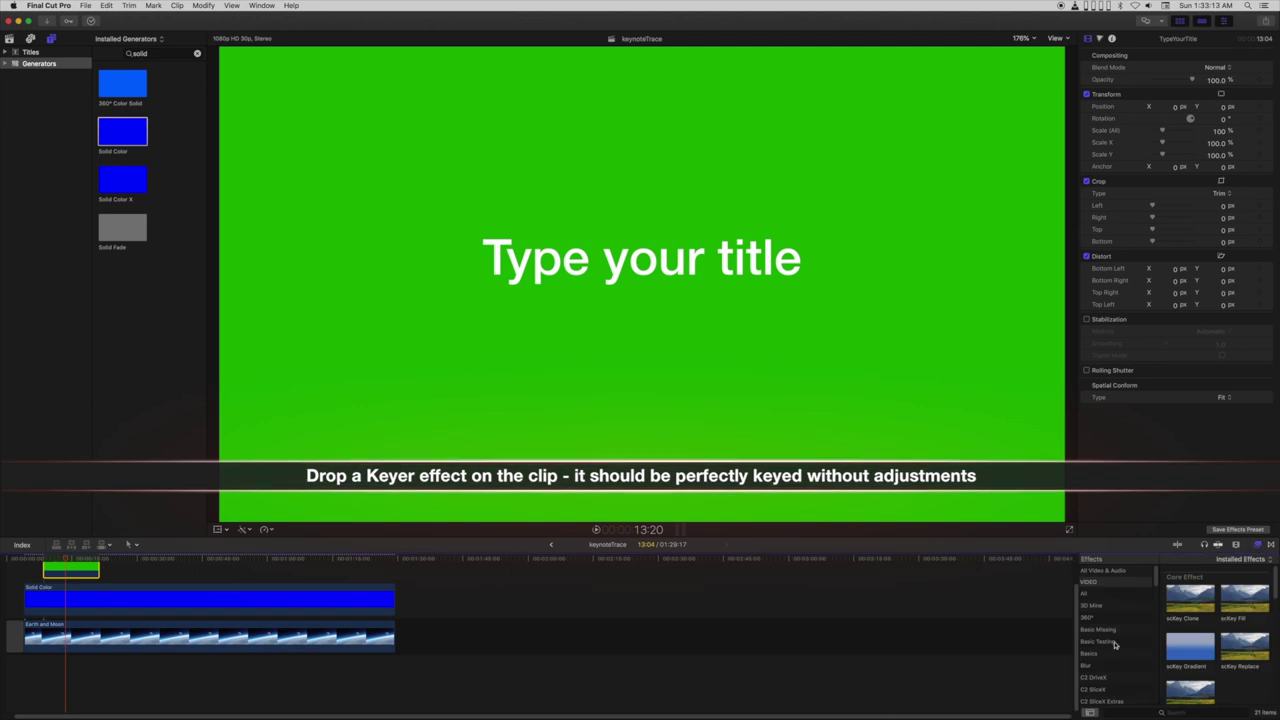
scroll(1120, 648, down, 8)
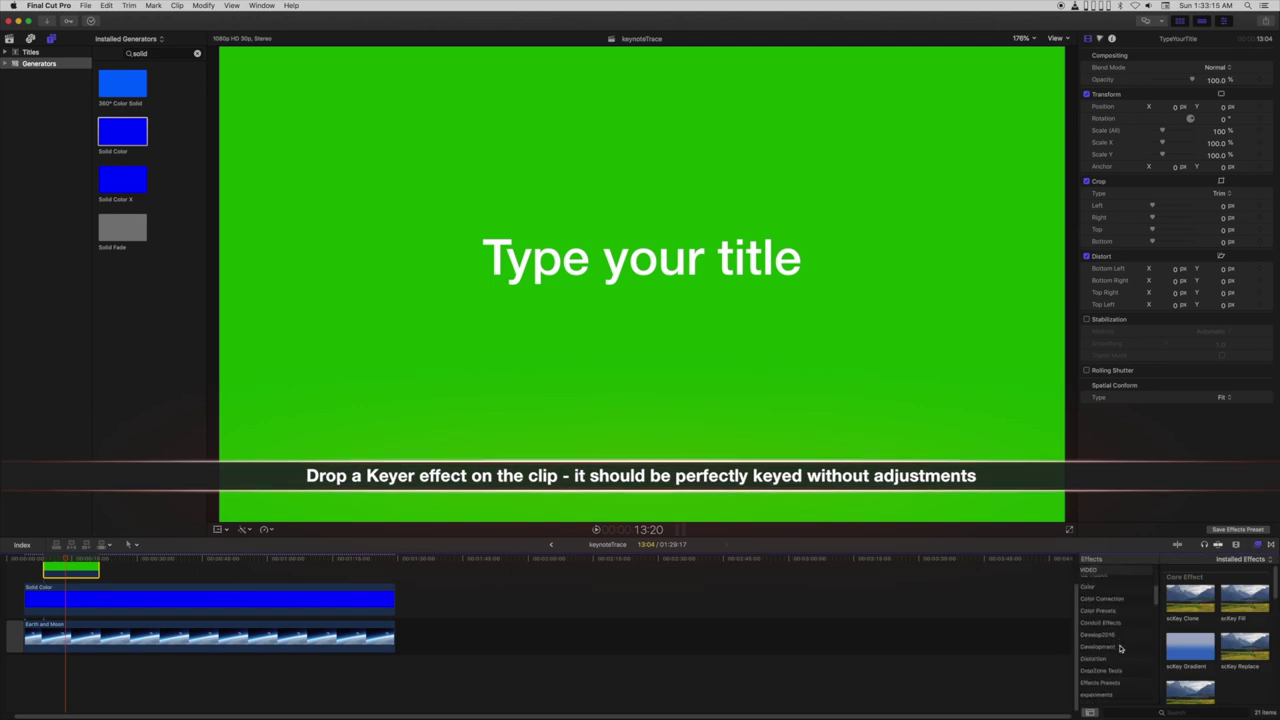
click(1100, 663)
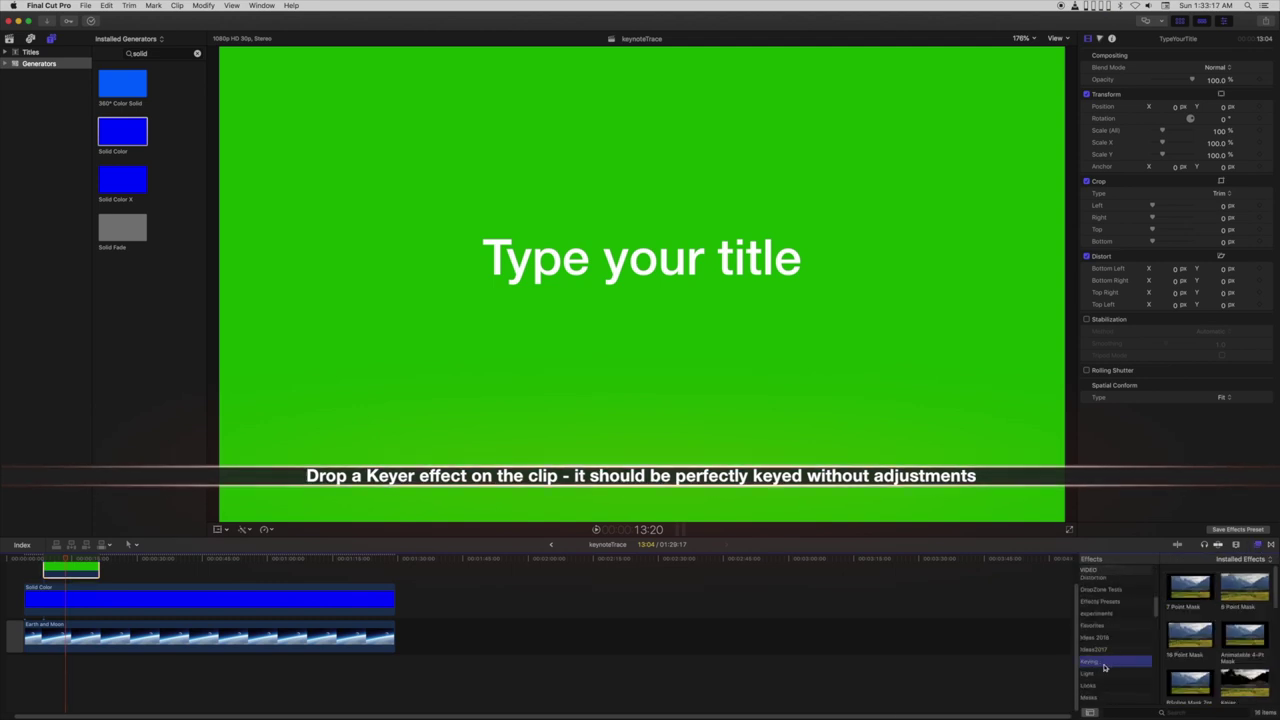
mouse_move(1244, 660)
mouse_down()
mouse_move(137, 558)
mouse_move(70, 569)
mouse_up()
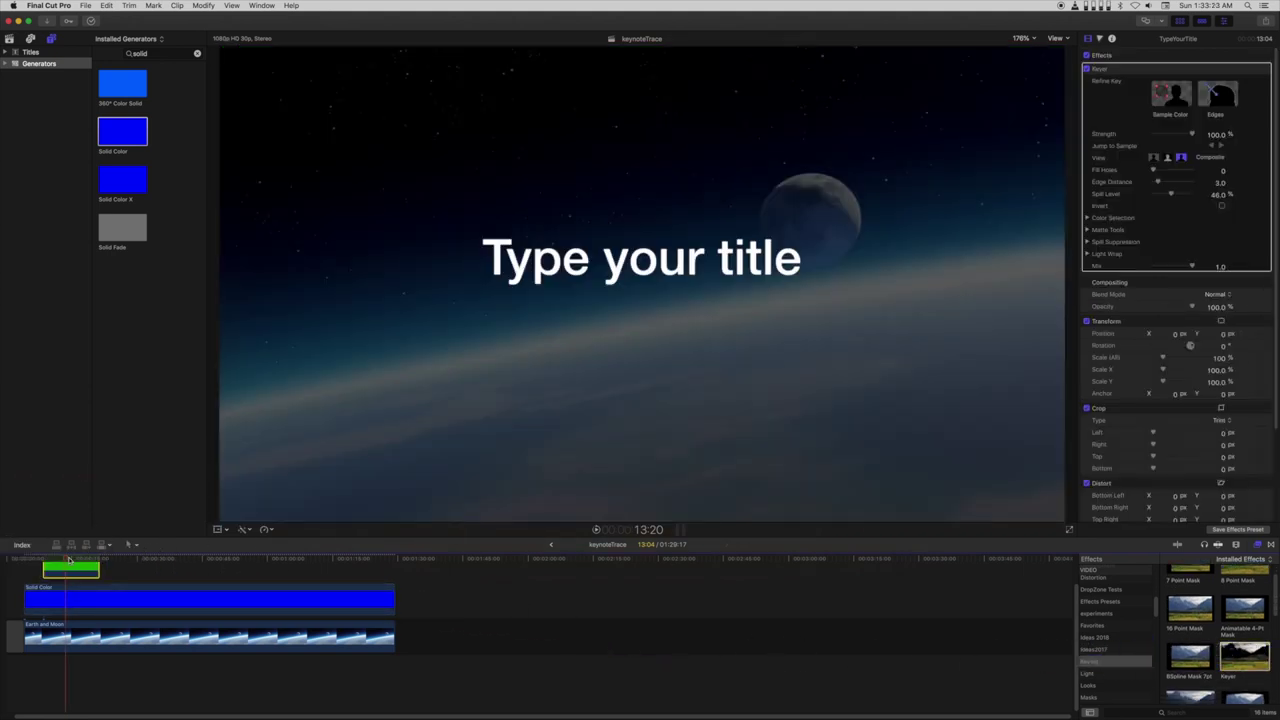
key(/)
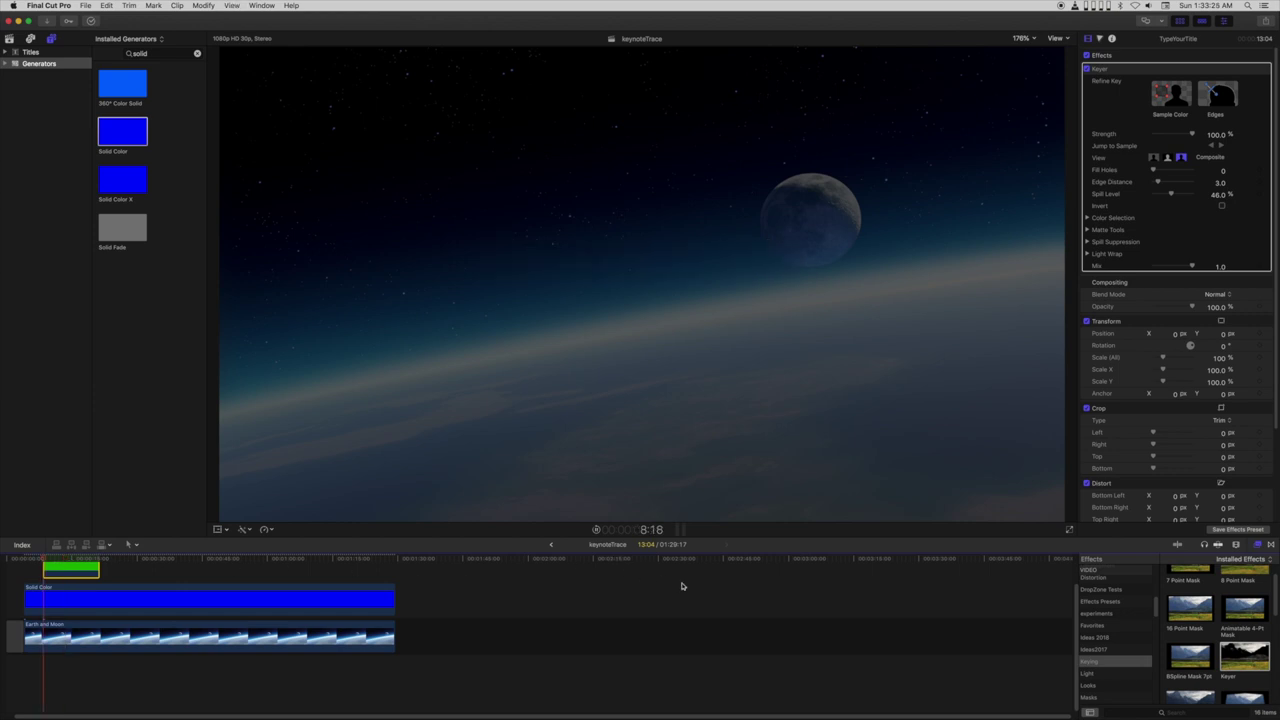